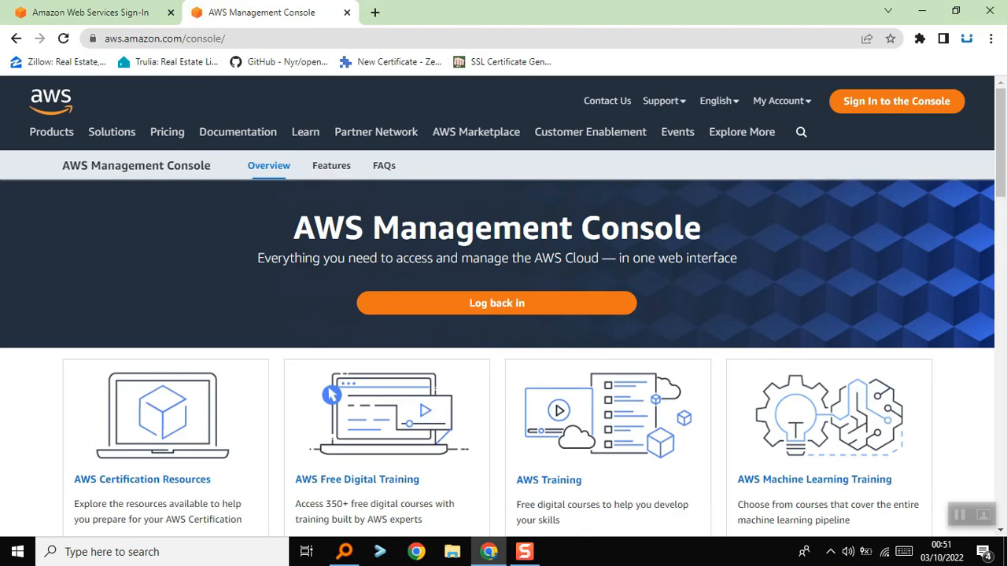
Sign back in to the AWS console as root user with the prefilled account e-mail and the saved account password
left_click(496, 303)
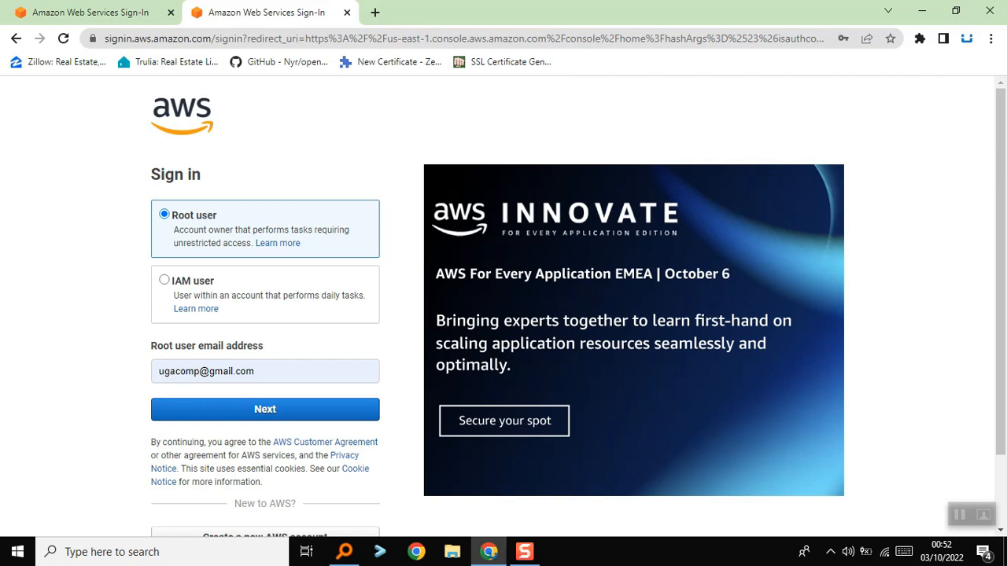
left_click(265, 410)
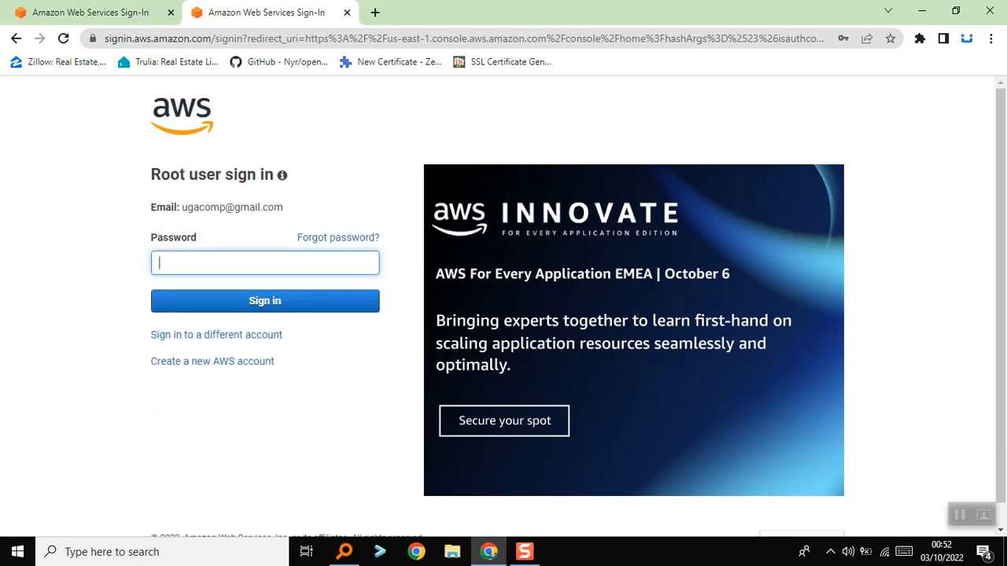
left_click(266, 262)
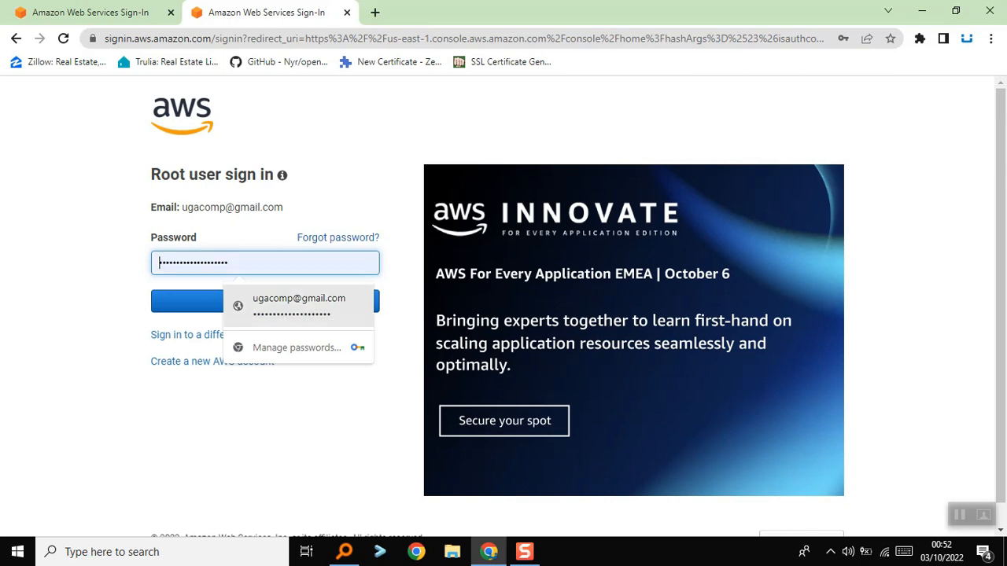
left_click(298, 306)
left_click(299, 306)
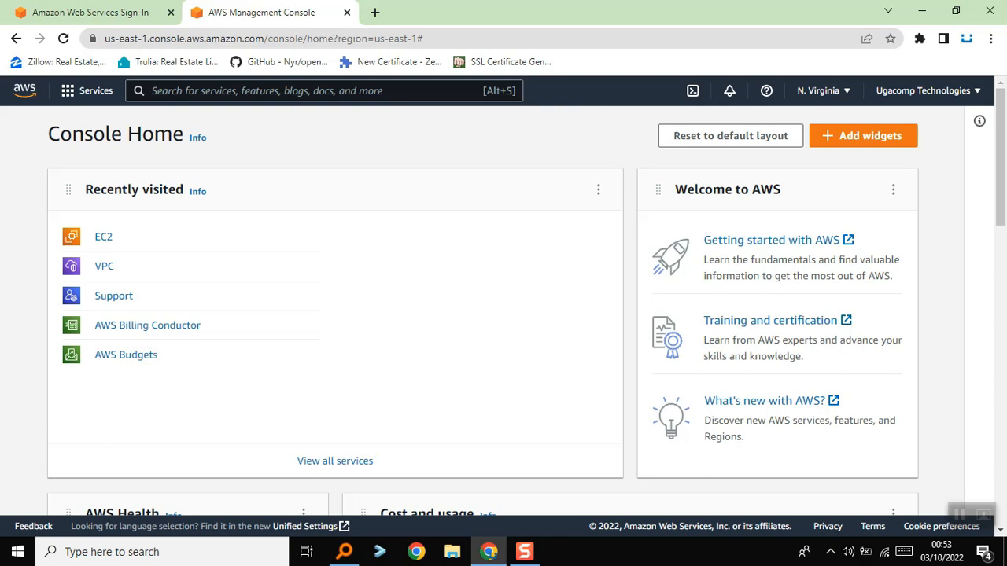
left_click(88, 90)
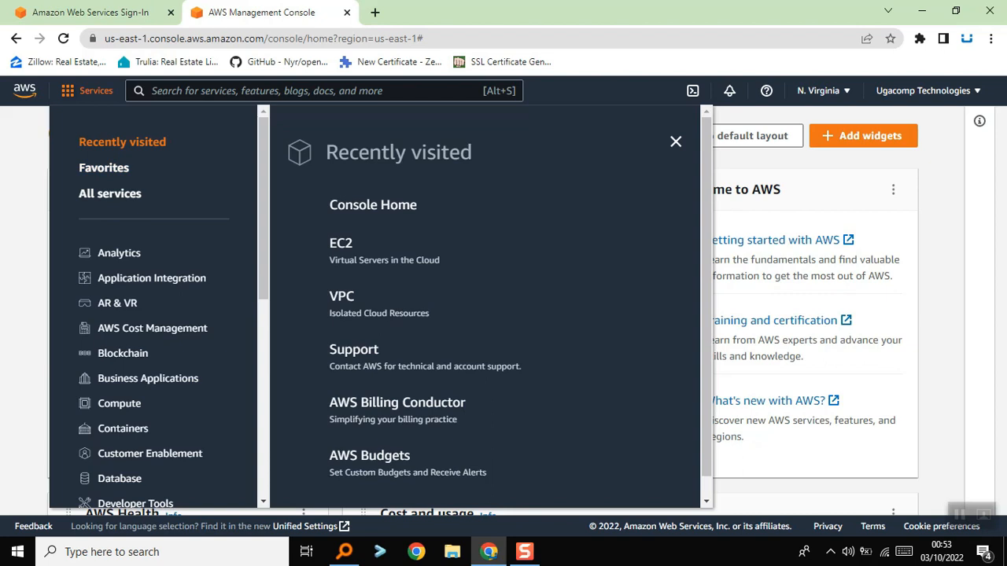
scroll(370, 224, "down", 1)
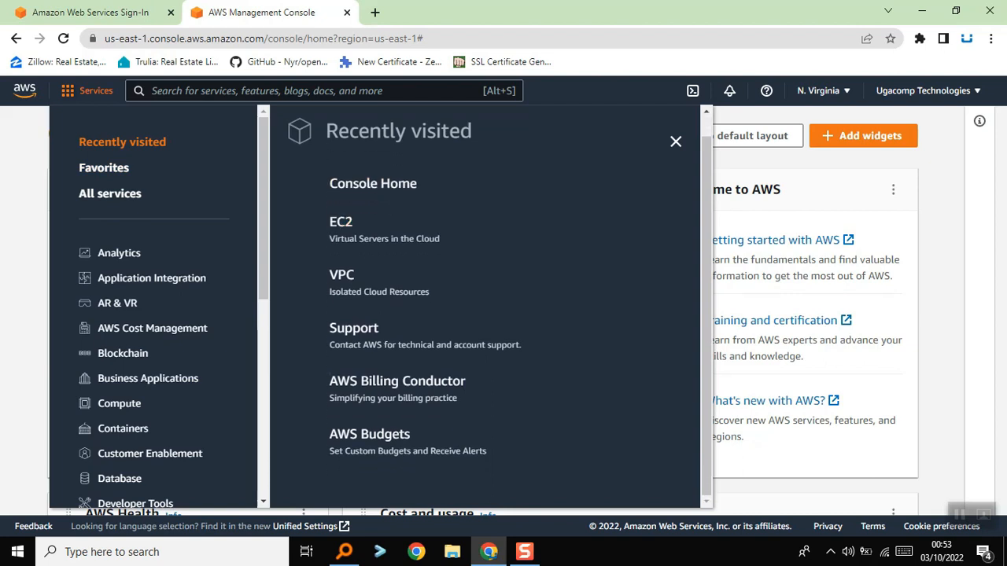
scroll(158, 307, "down", 5)
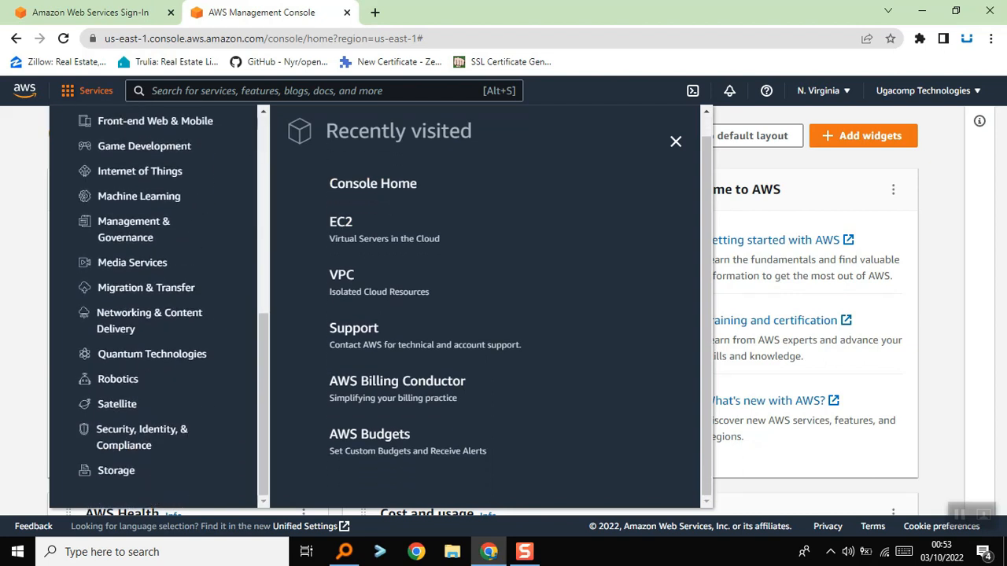
scroll(149, 319, "up", 4)
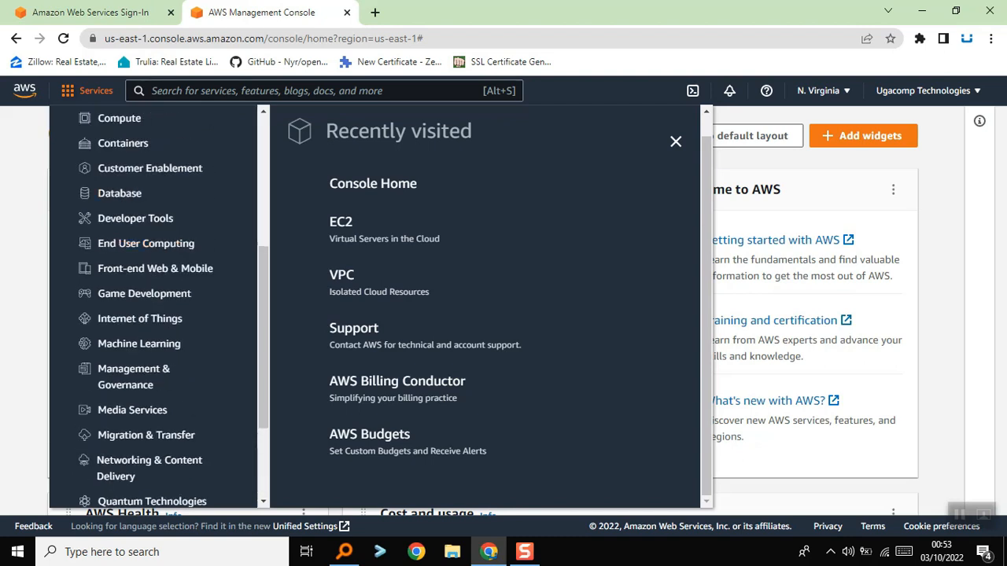
scroll(157, 307, "up", 5)
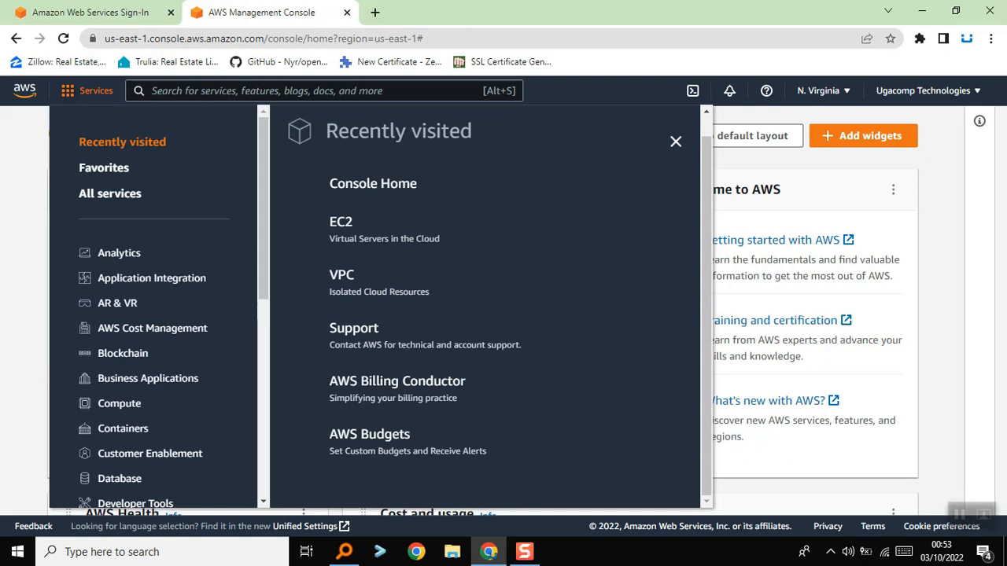
Search the AWS services for "ec2" and open the EC2 service
left_click(268, 90)
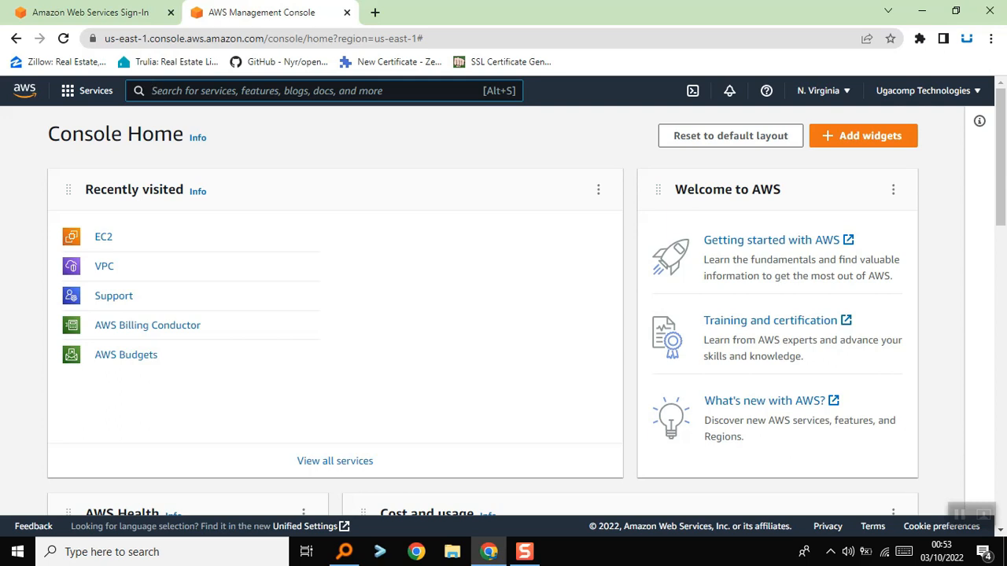
key("alt+s")
type("ec21")
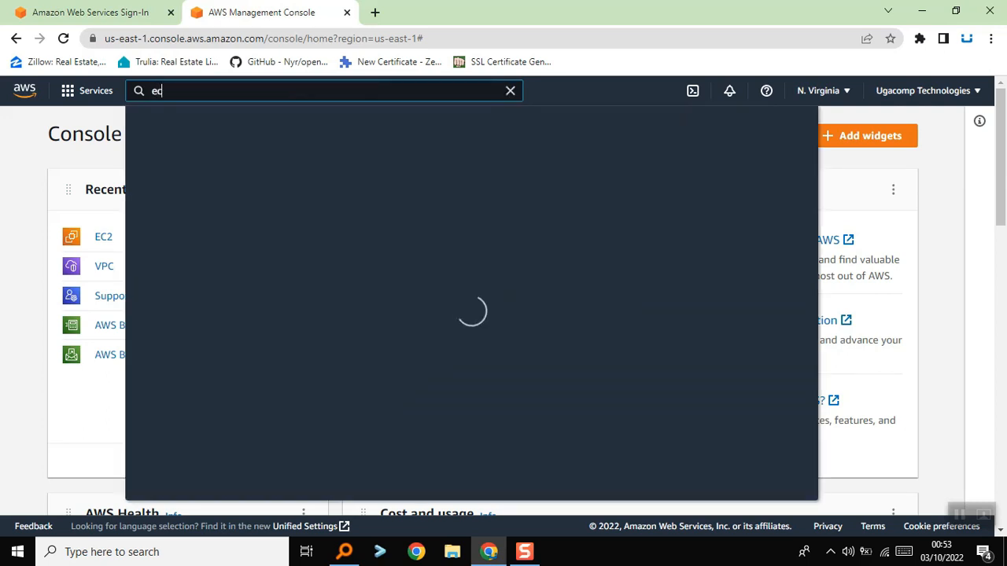
key("BackSpace")
type("=")
key("BackSpace")
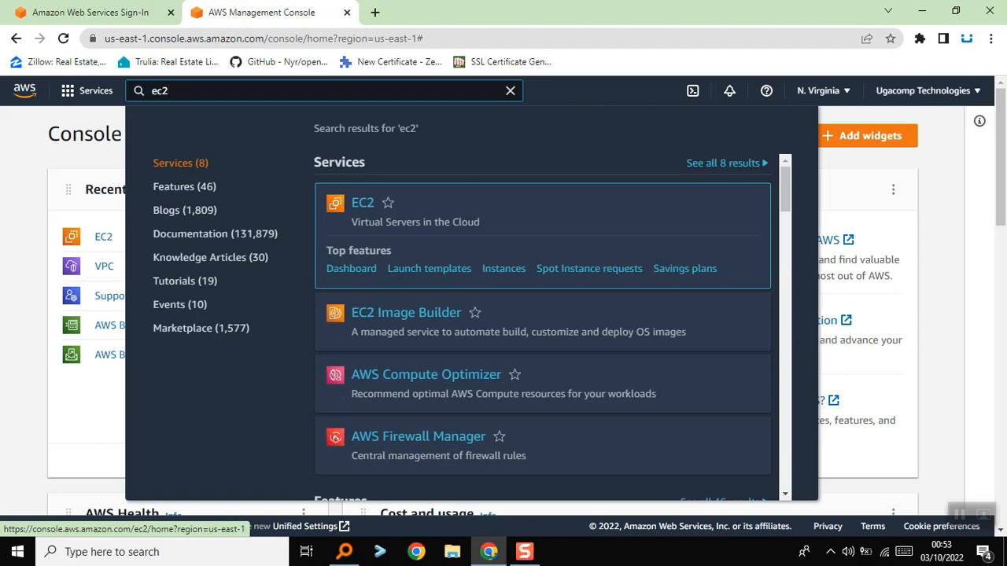
key("Return")
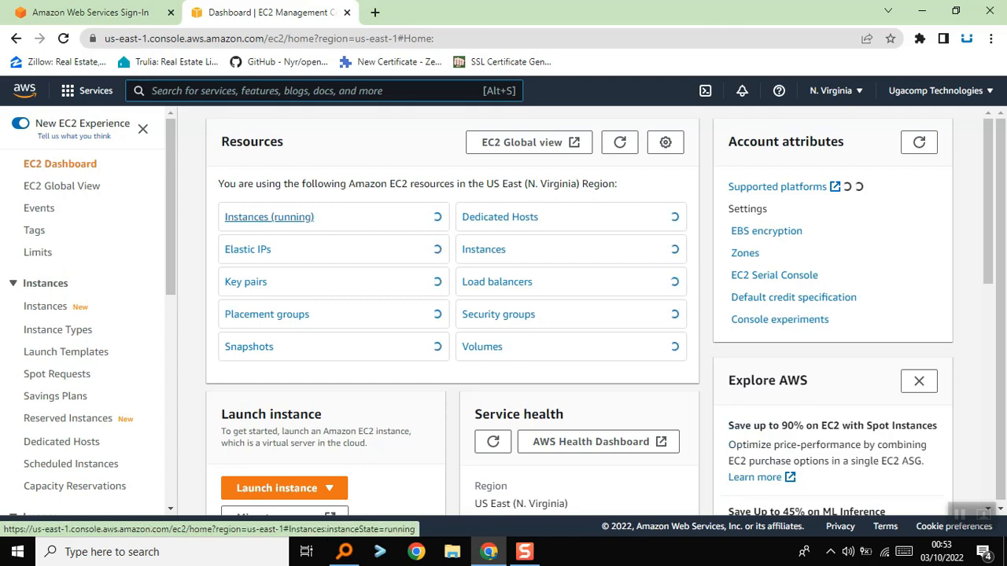
Start launching a new instance from the EC2 dashboard
scroll(452, 315, "down", 2)
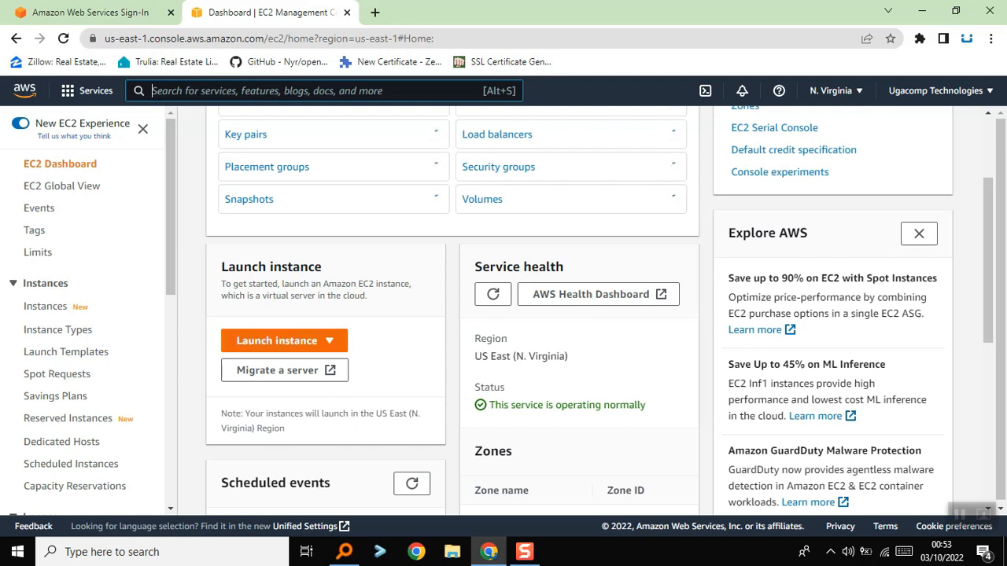
left_click(284, 341)
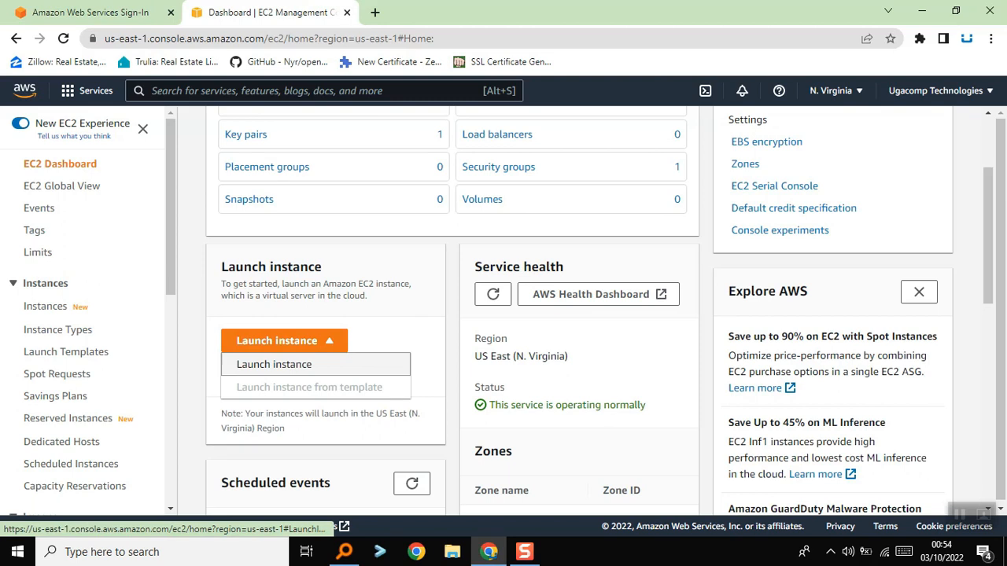
left_click(274, 364)
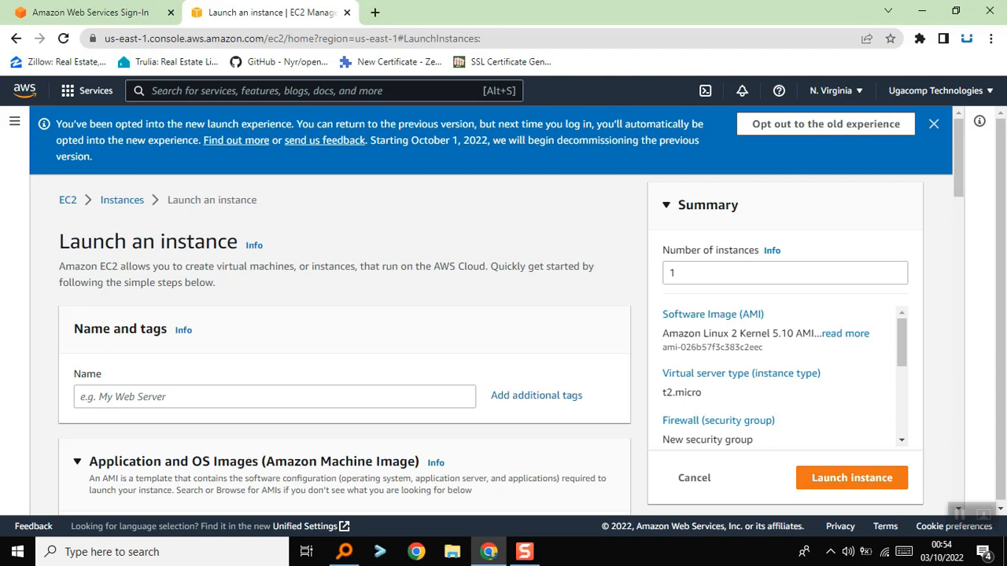
Name the new instance "Windows"
scroll(496, 315, "down", 1)
left_click(275, 323)
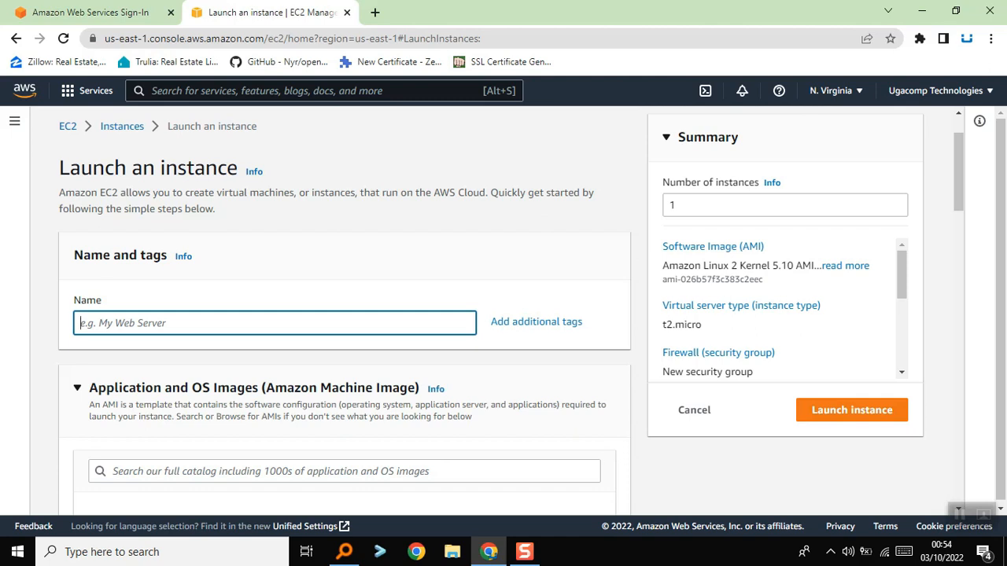
type("Wind")
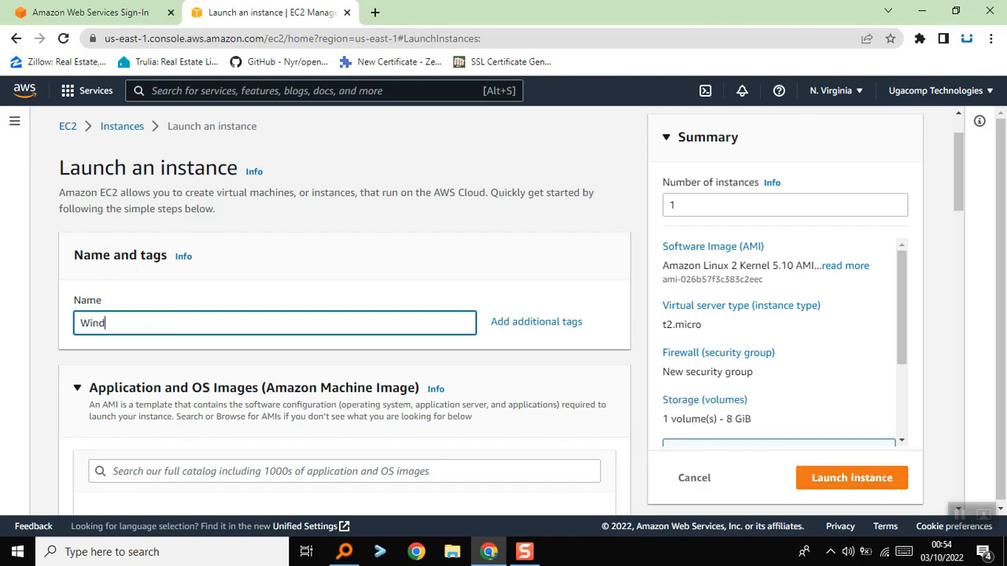
type("ows")
Choose Windows as the instance's operating system, using the Microsoft Windows Server 2022 Base image
scroll(345, 315, "down", 2)
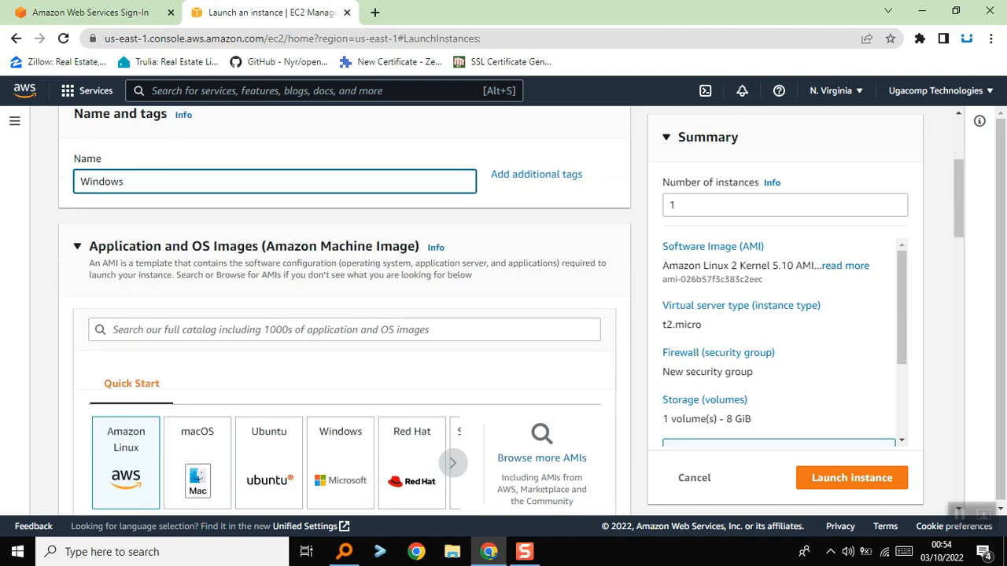
scroll(345, 315, "down", 1)
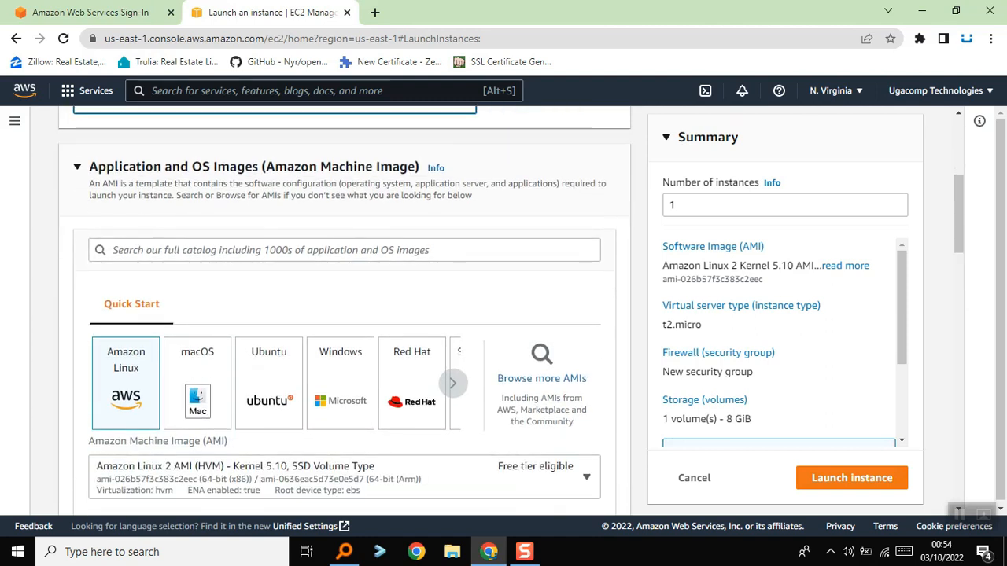
scroll(345, 315, "down", 1)
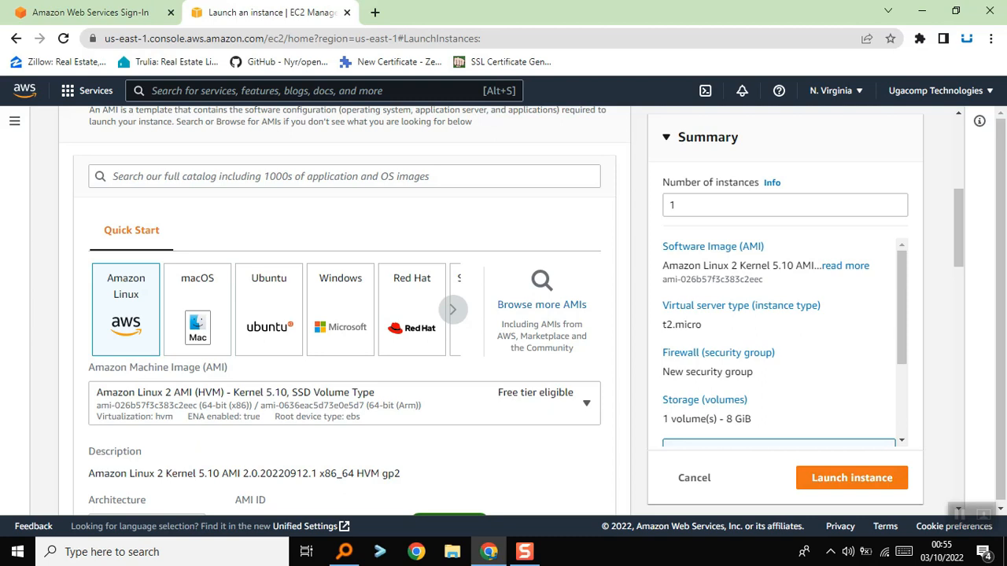
left_click(341, 310)
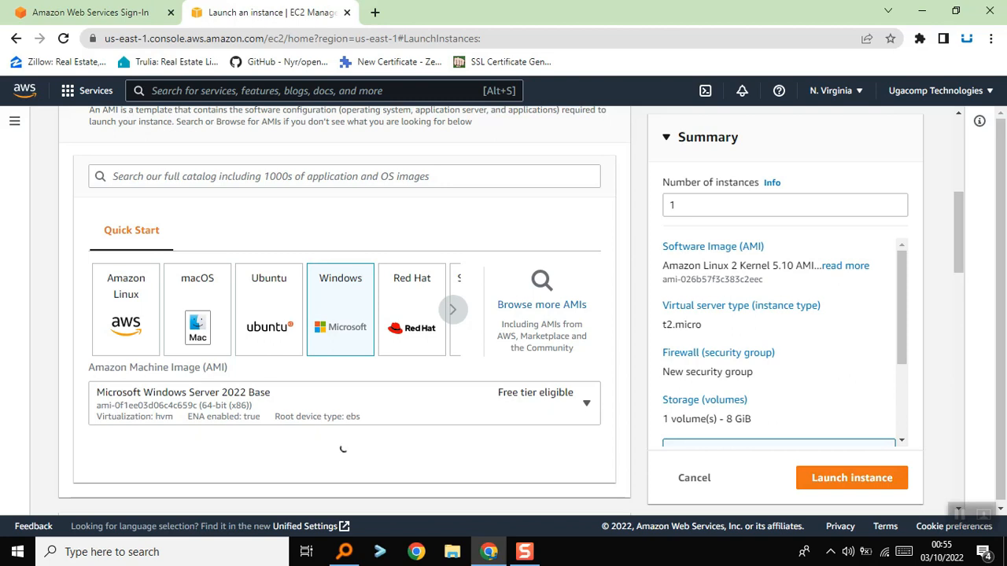
scroll(344, 314, "down", 3)
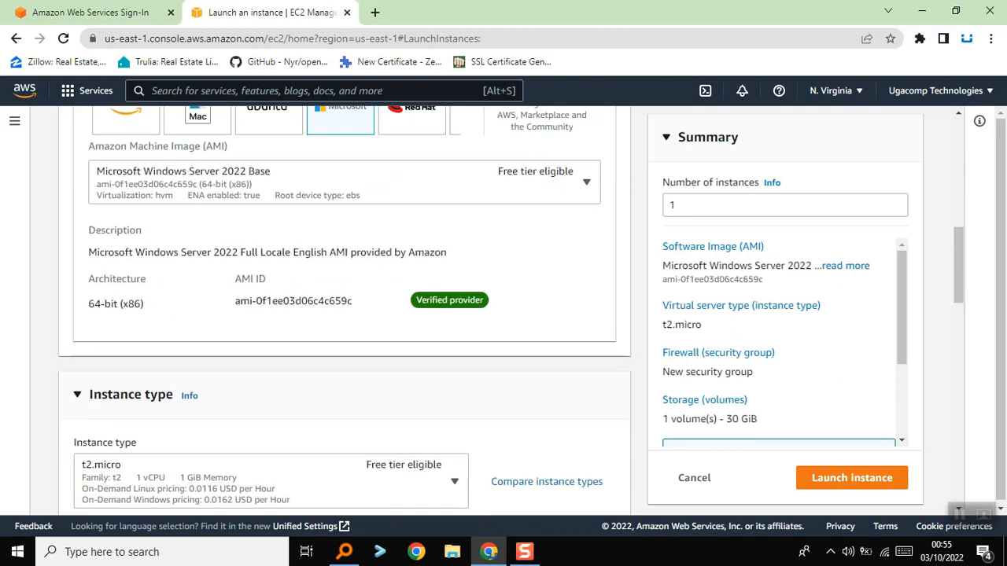
scroll(344, 314, "up", 1)
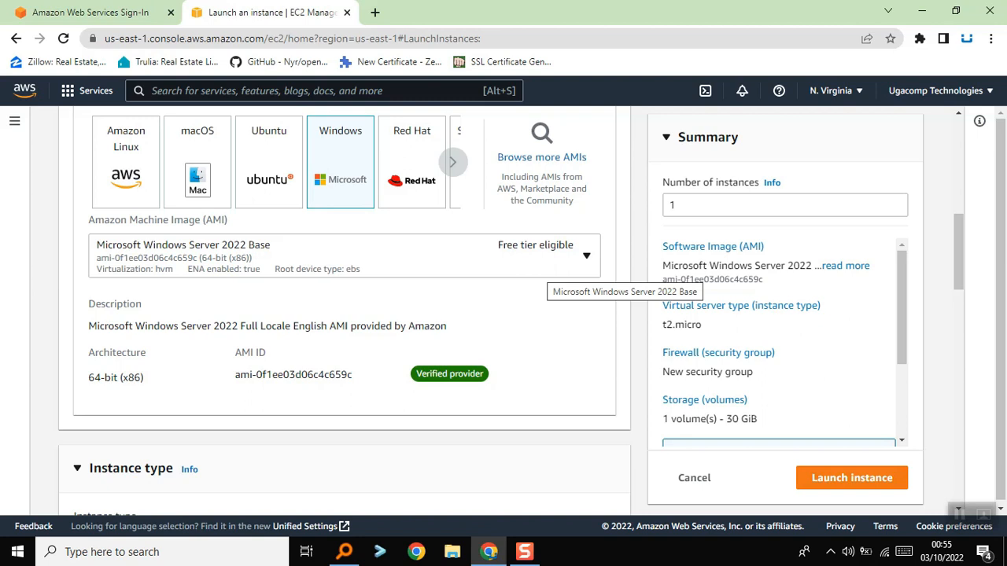
Compare the available instance types and pick t2.medium from the list
scroll(345, 310, "down", 2)
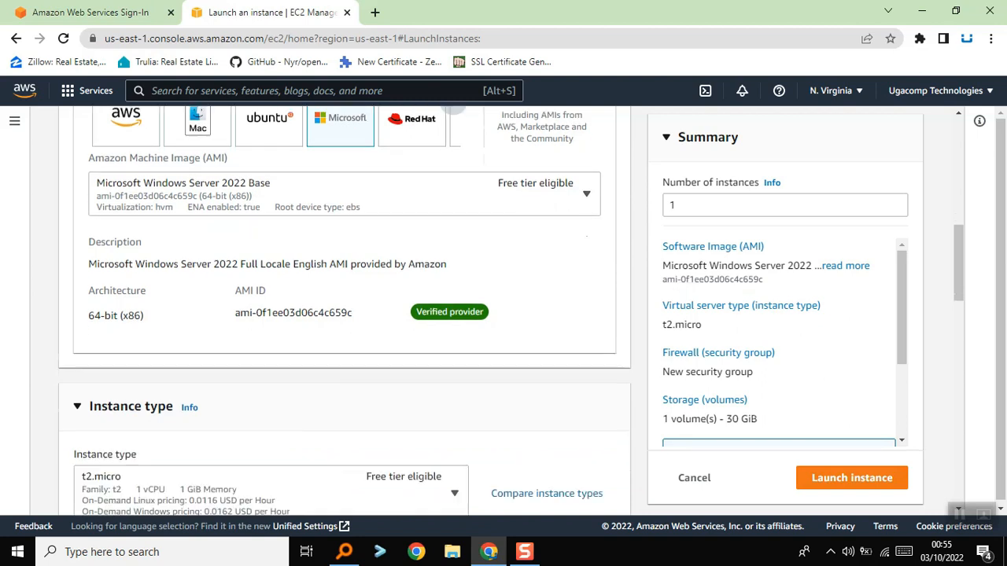
scroll(344, 310, "down", 2)
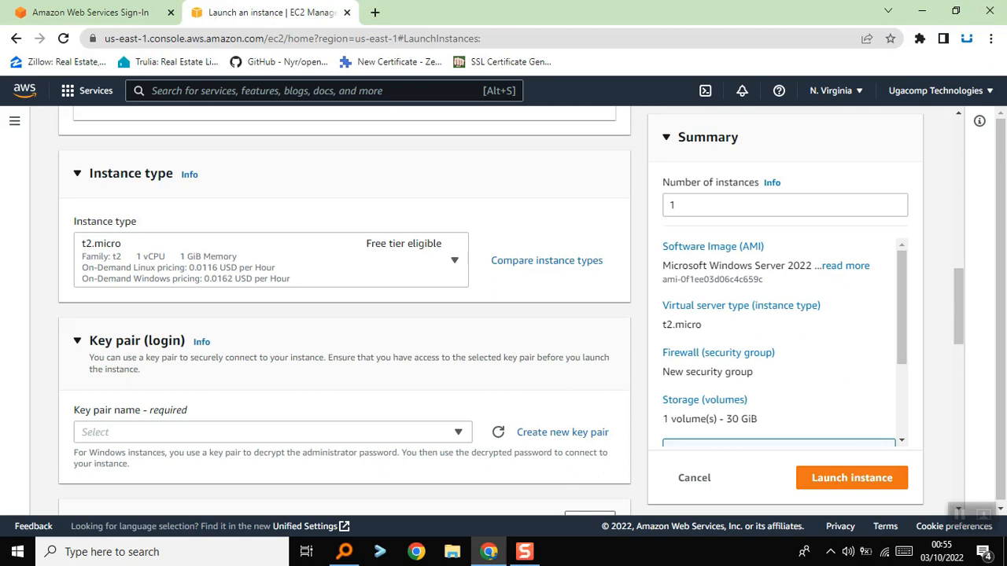
scroll(345, 307, "up", 2)
scroll(344, 307, "down", 2)
left_click(547, 260)
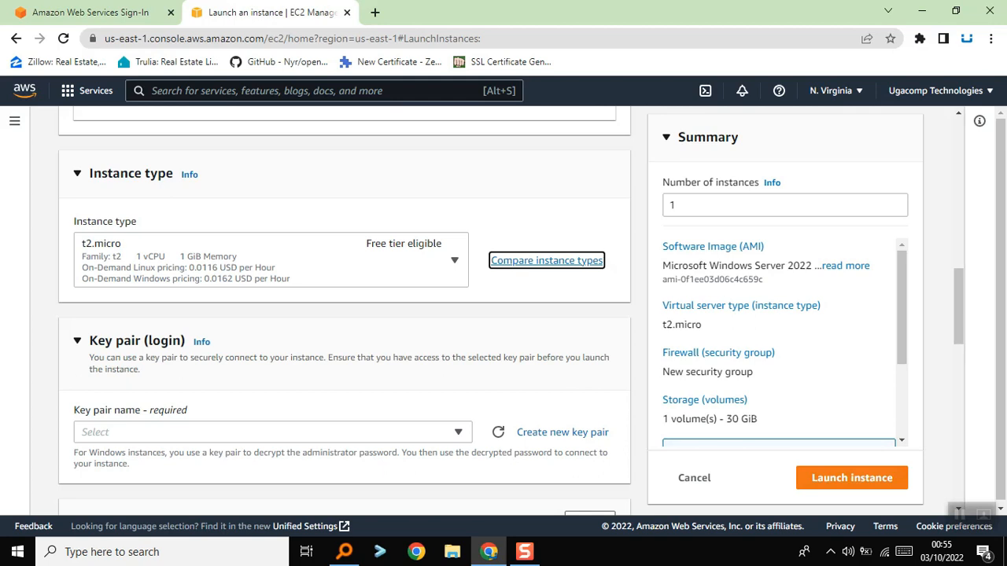
scroll(503, 314, "down", 3)
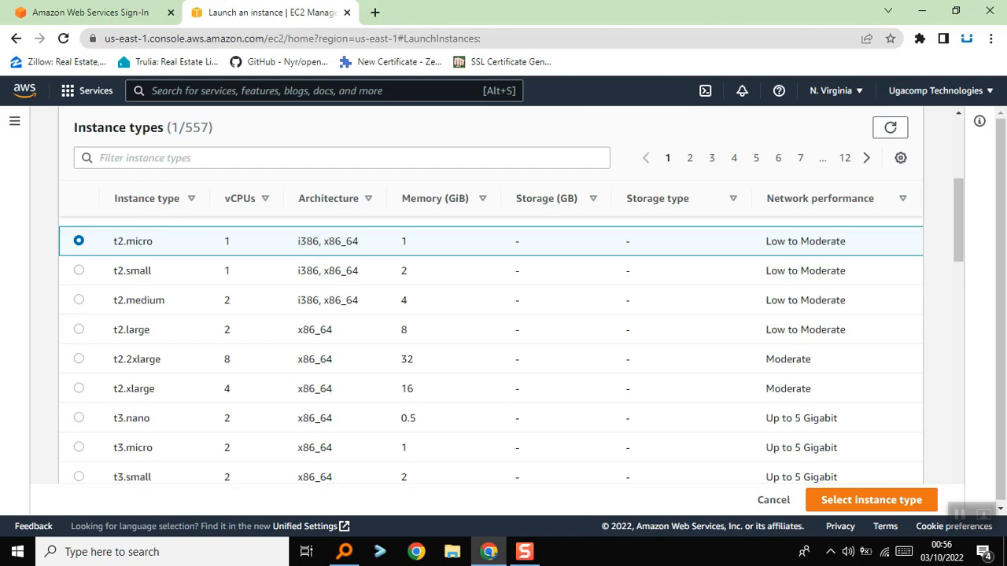
scroll(491, 347, "down", 1)
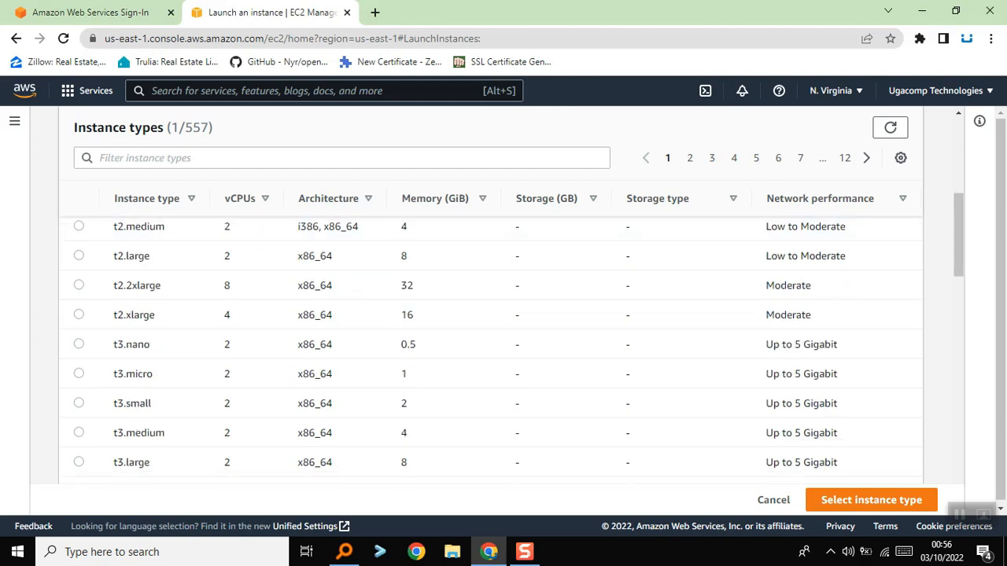
scroll(491, 347, "up", 1)
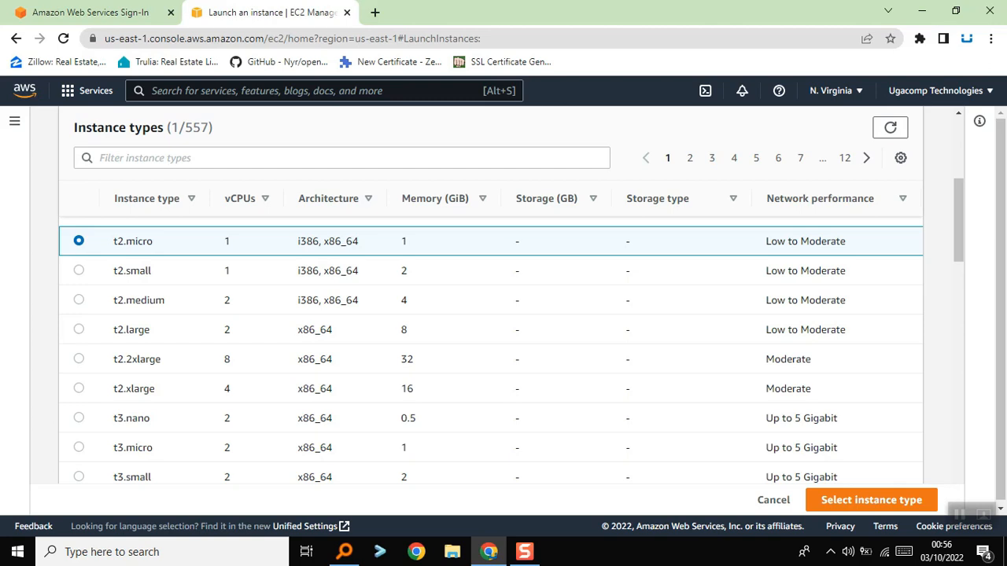
left_click(79, 329)
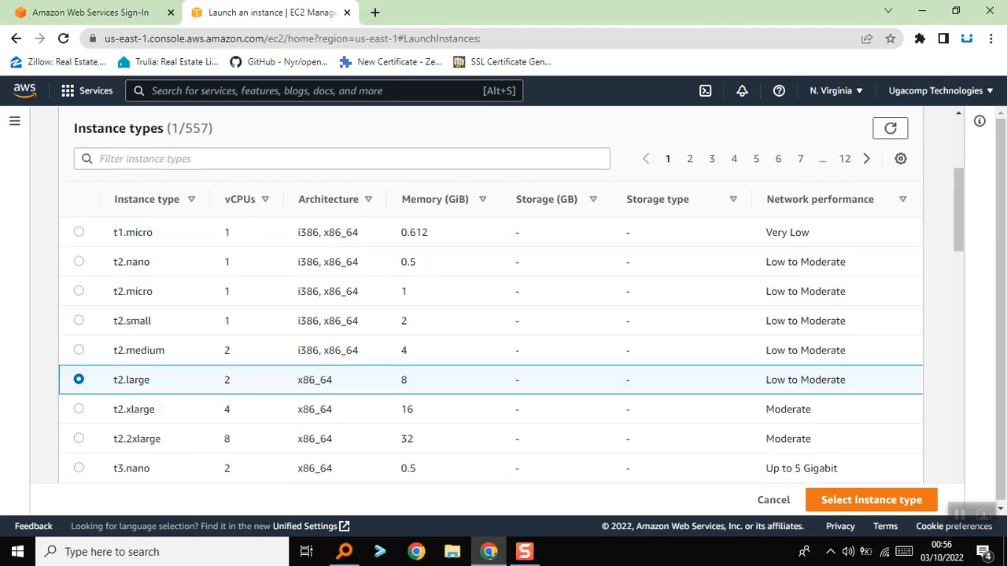
left_click(78, 351)
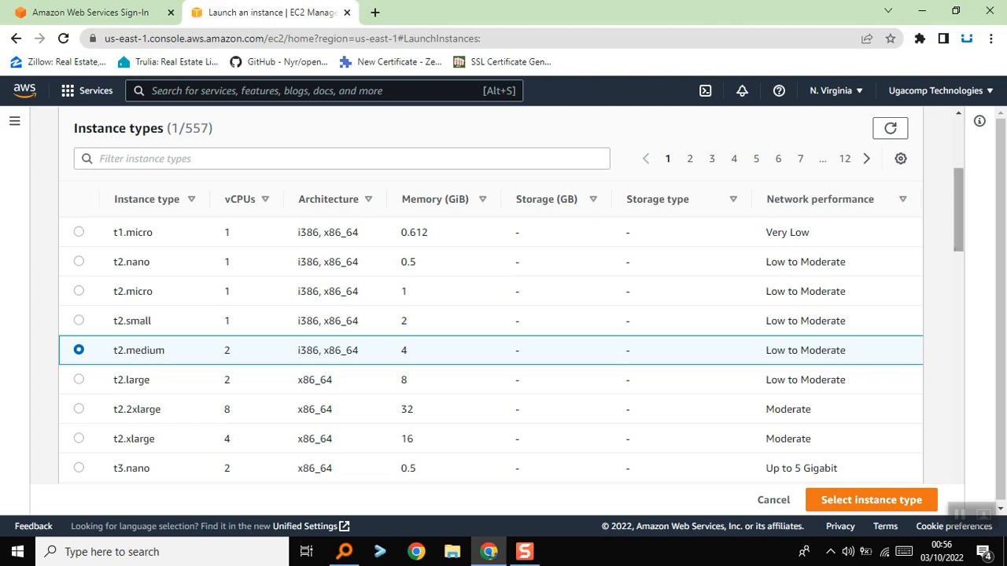
Examine the listed instance types, comparing vCPUs, memory, storage, network performance and the On-Demand Linux and Windows pricing
scroll(504, 331, "down", 5)
scroll(504, 330, "up", 7)
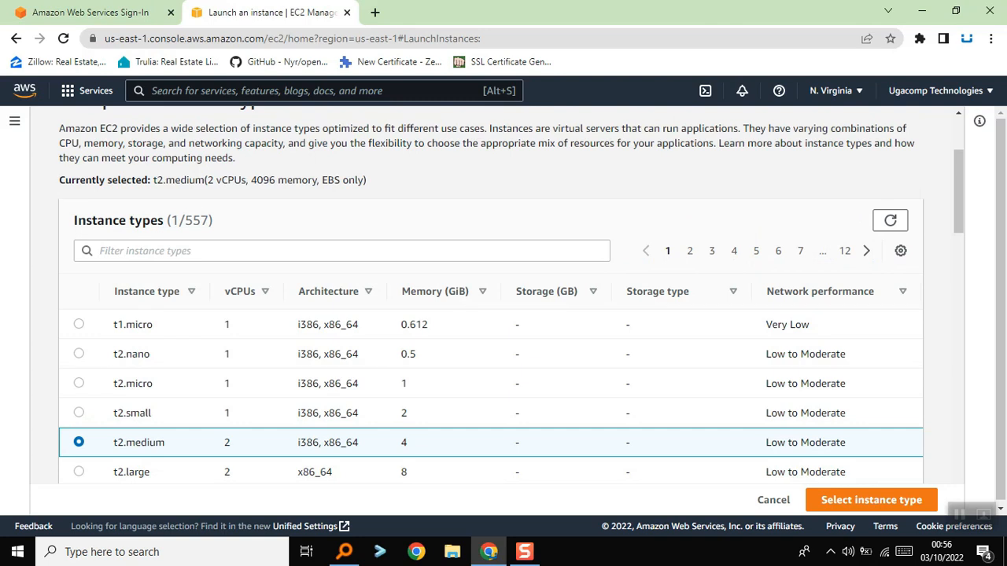
scroll(504, 354, "down", 8)
scroll(504, 354, "down", 5)
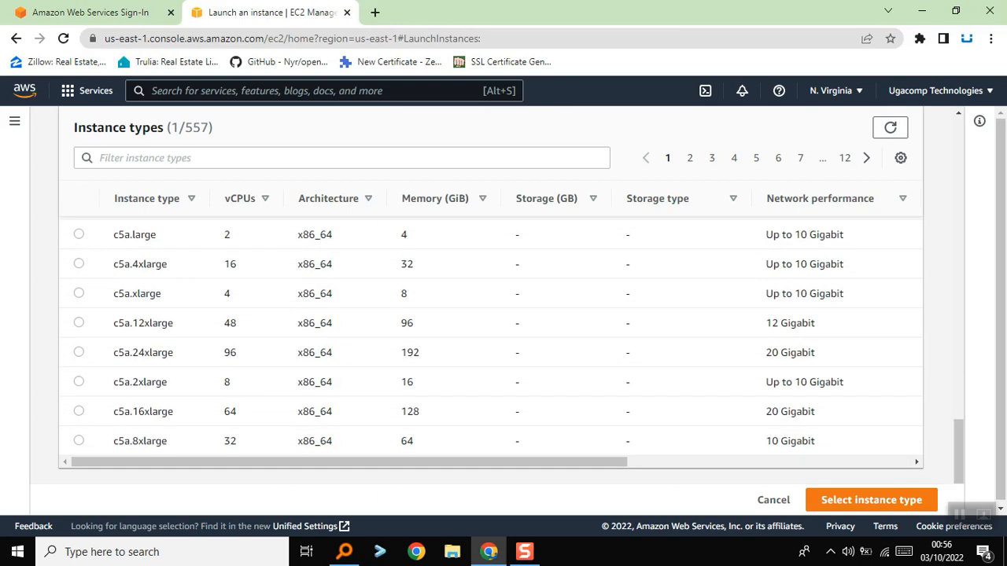
scroll(491, 331, "right", 10)
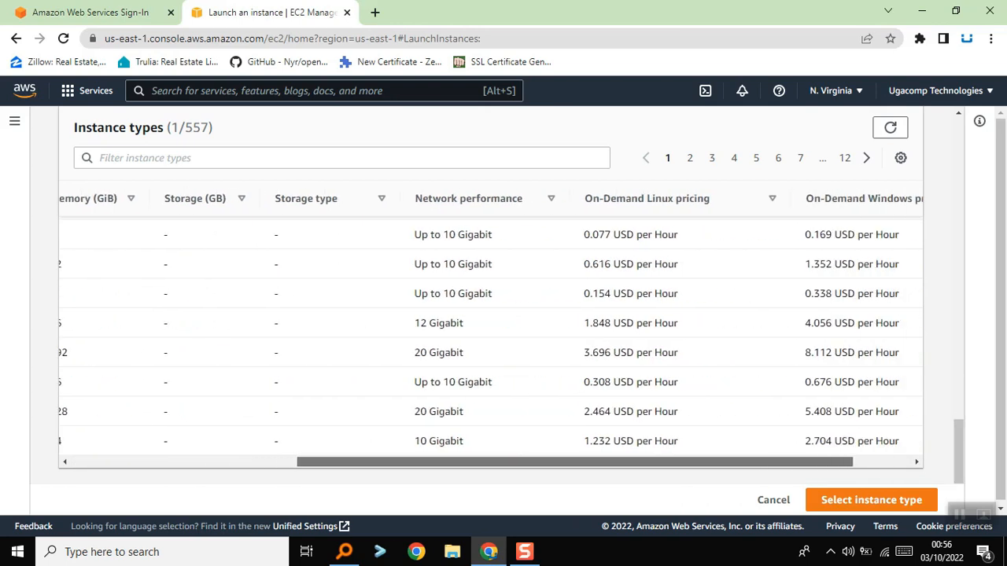
scroll(491, 346, "up", 6)
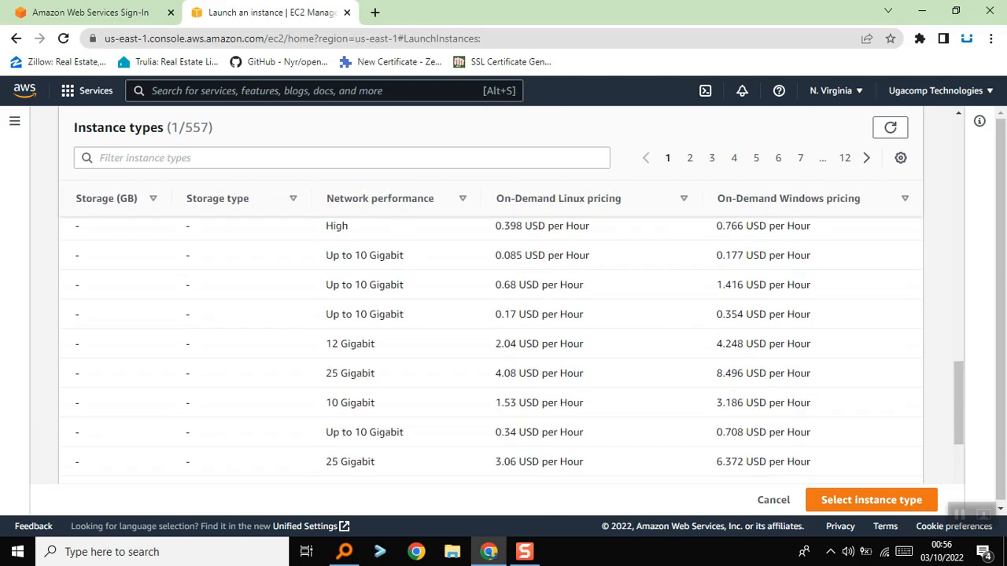
scroll(491, 362, "up", 10)
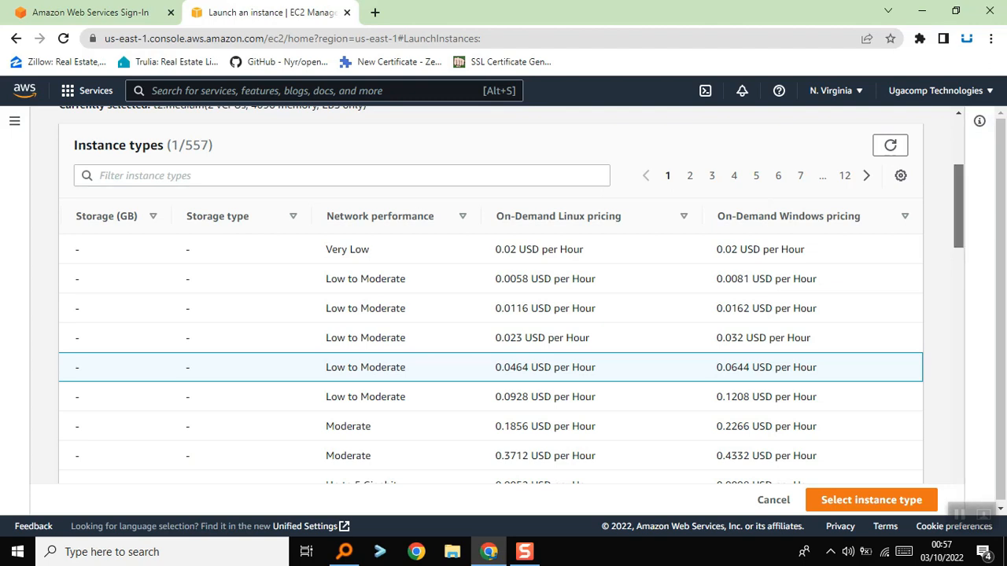
scroll(491, 346, "down", 5)
scroll(491, 346, "down", 7)
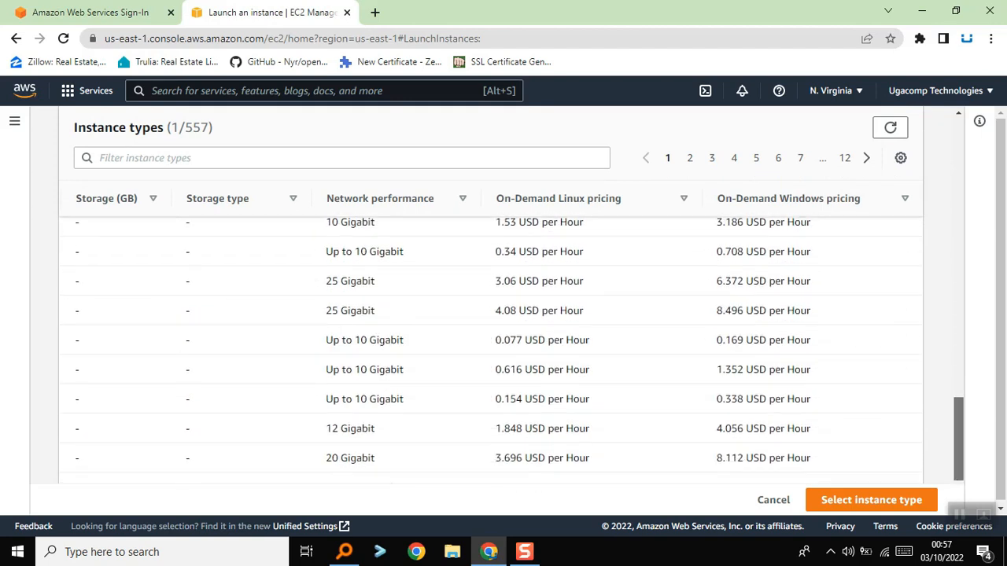
scroll(491, 346, "down", 1)
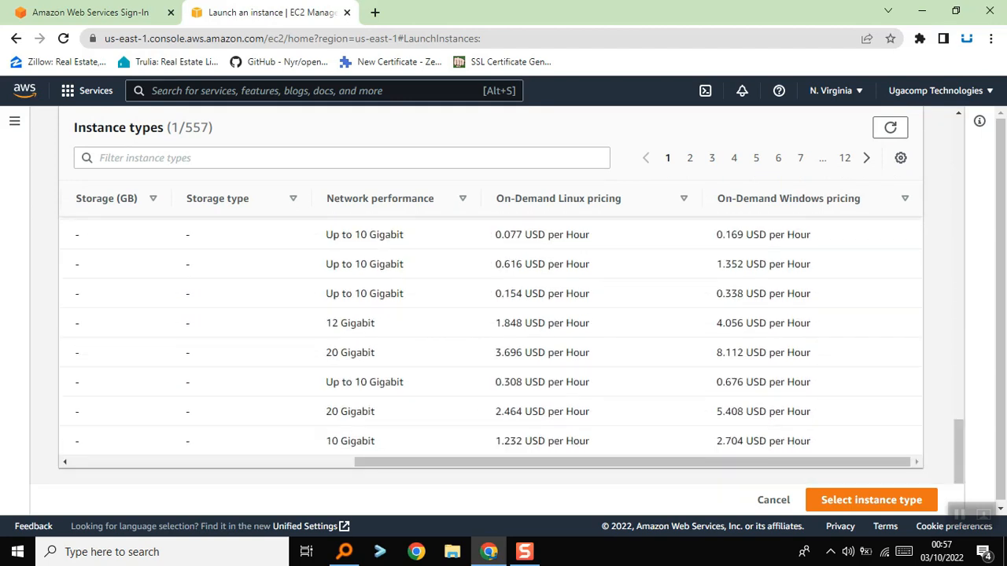
left_click_drag(631, 462, 346, 462)
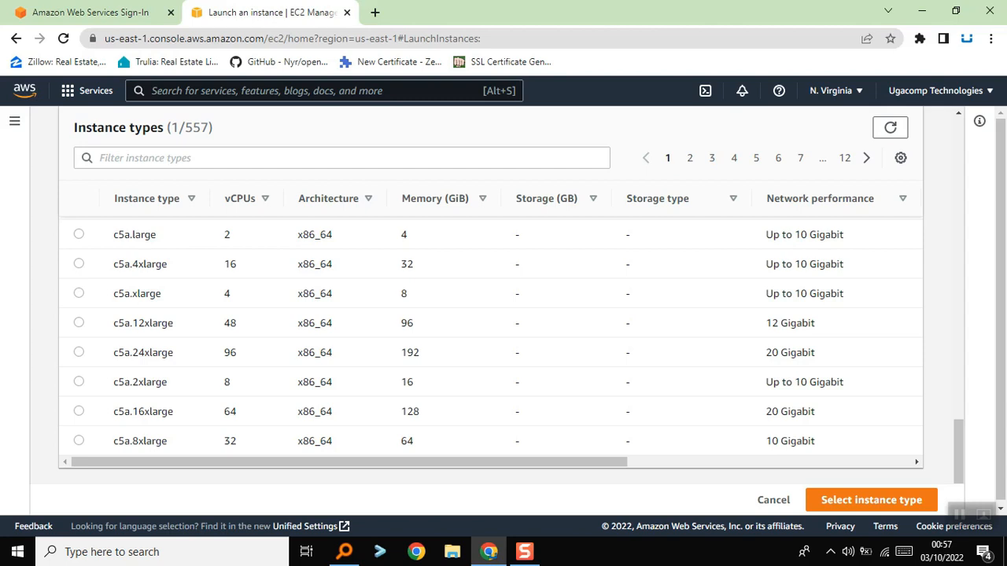
scroll(491, 346, "up", 6)
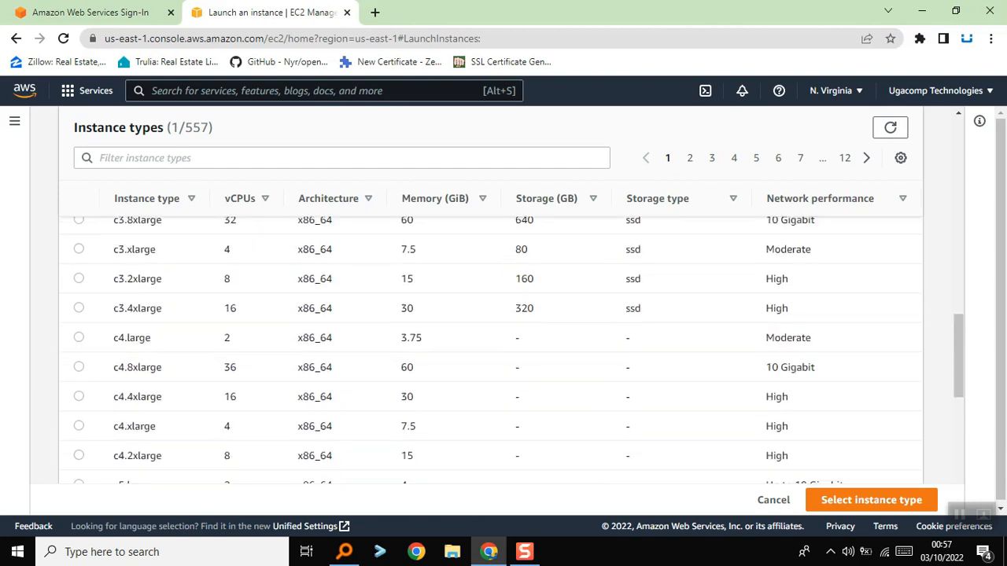
scroll(491, 347, "up", 5)
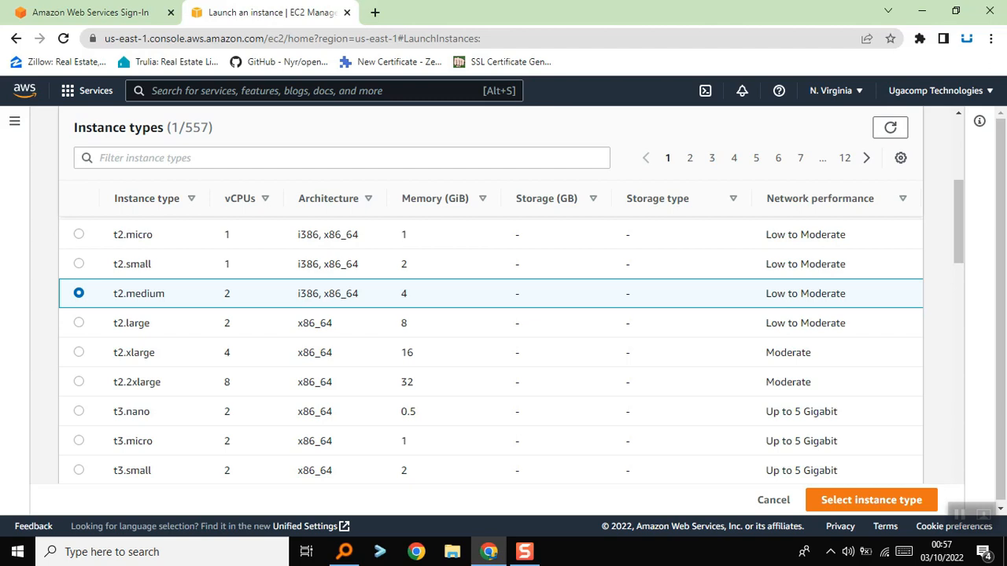
Search the instance types for g3 and g4, and examine the suggested g4 types and families
left_click(341, 158)
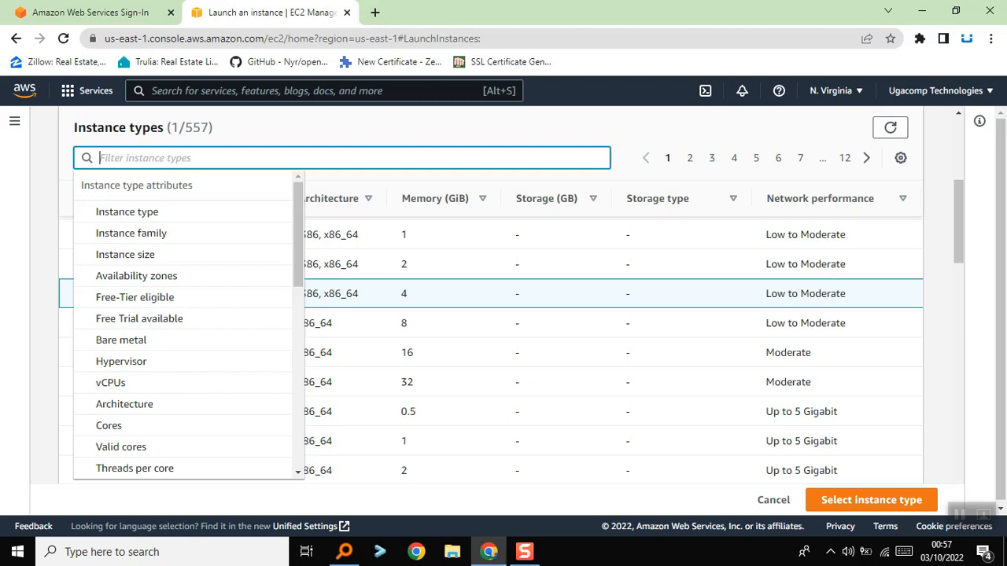
type("g3")
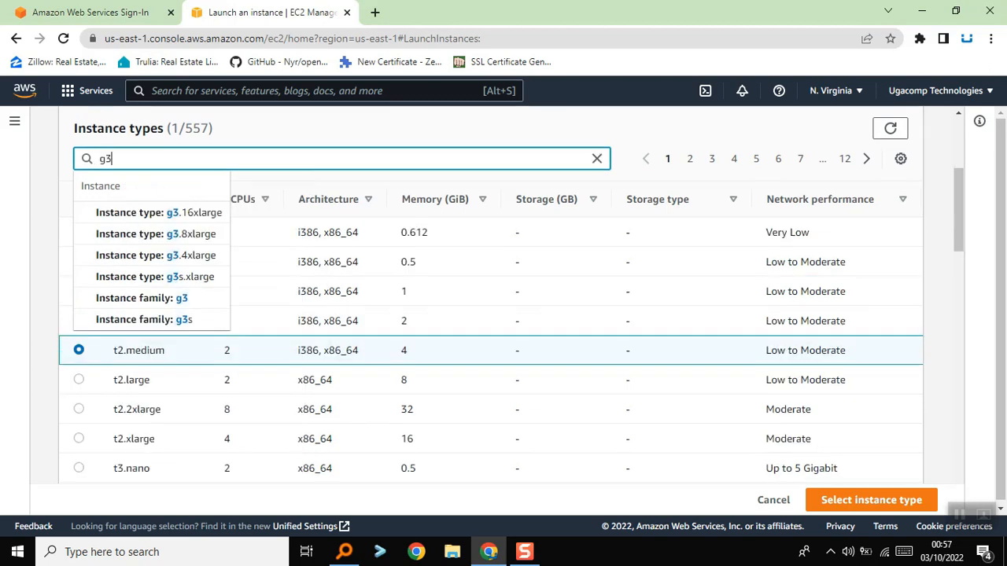
key("BackSpace")
type("4")
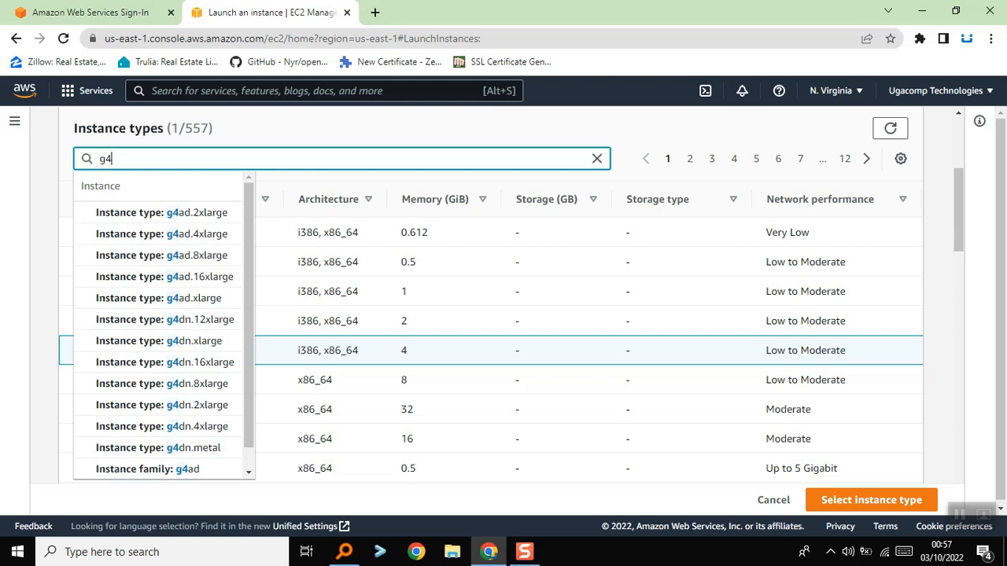
type("n")
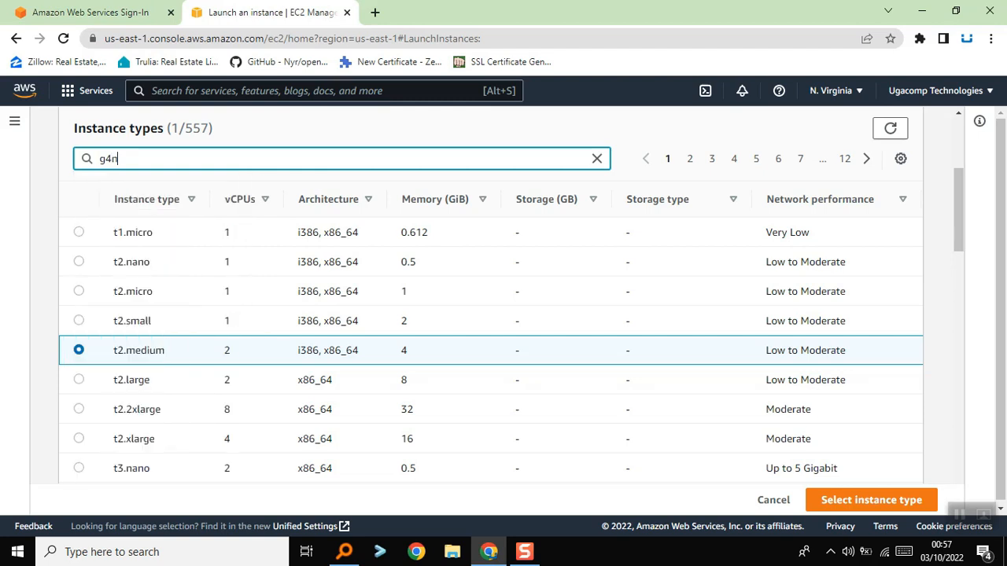
key("BackSpace")
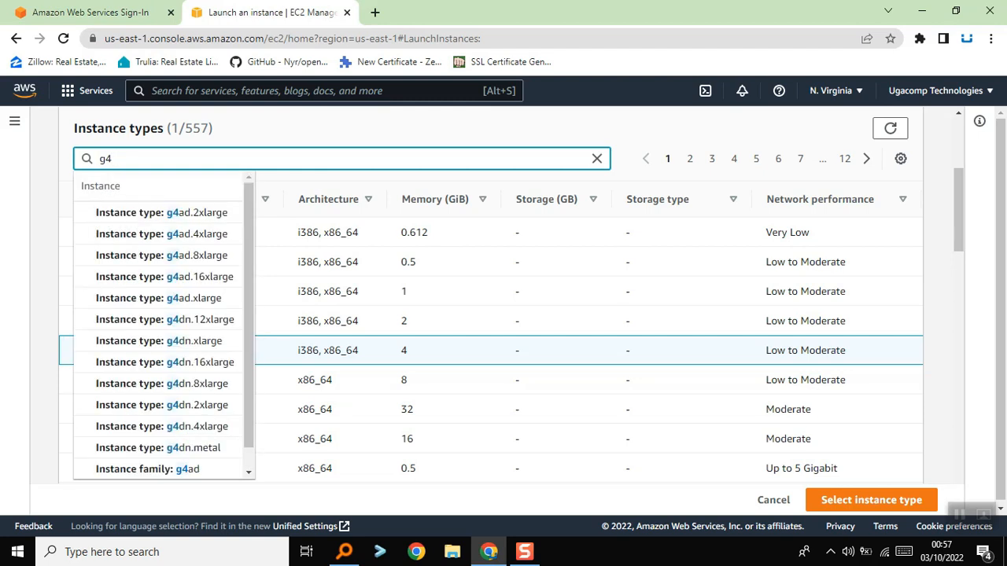
key("Down")
key("Down")
key("Down")
key("Down")
key("Down")
key("Down")
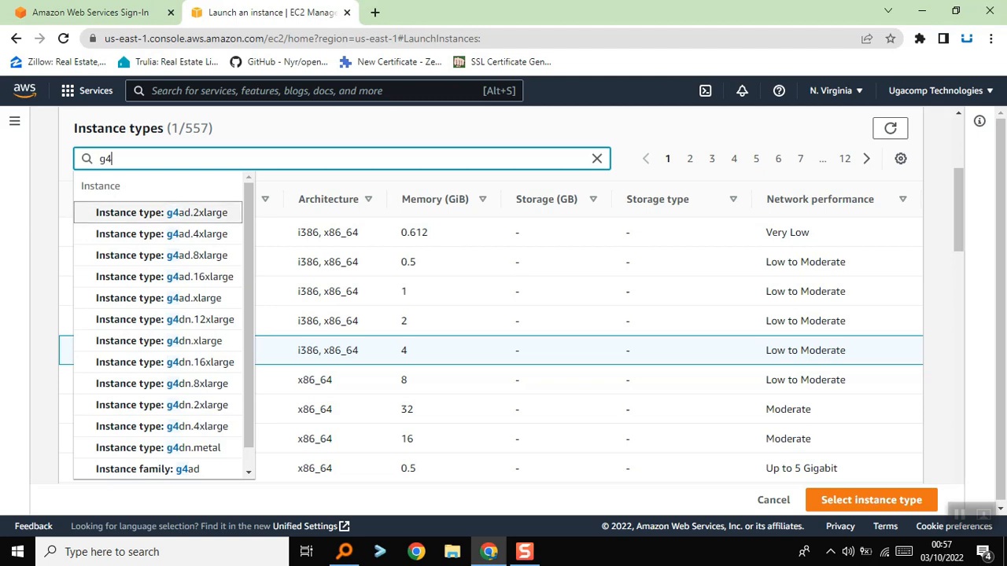
left_click_drag(248, 315, 249, 335)
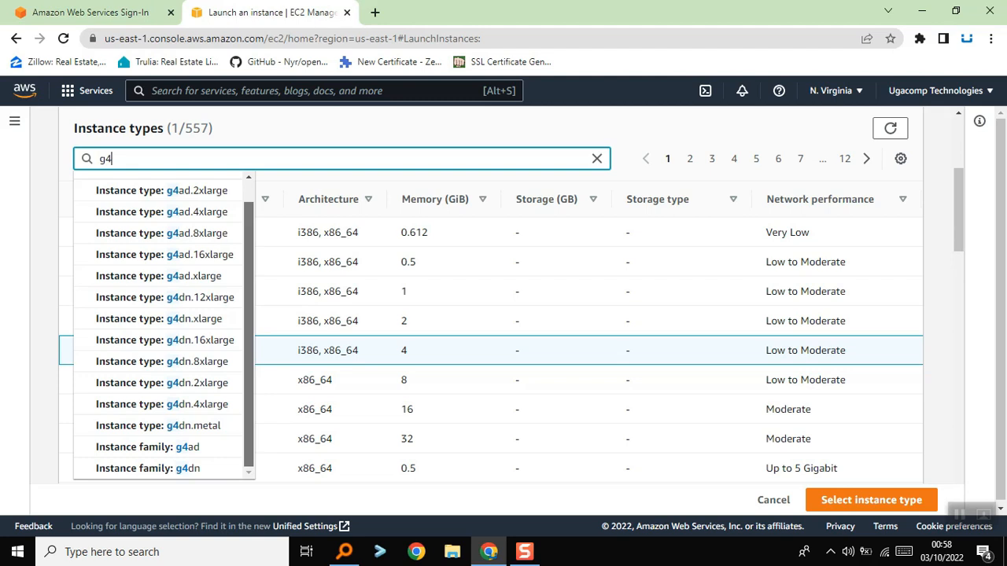
left_click_drag(248, 334, 249, 314)
left_click(44, 315)
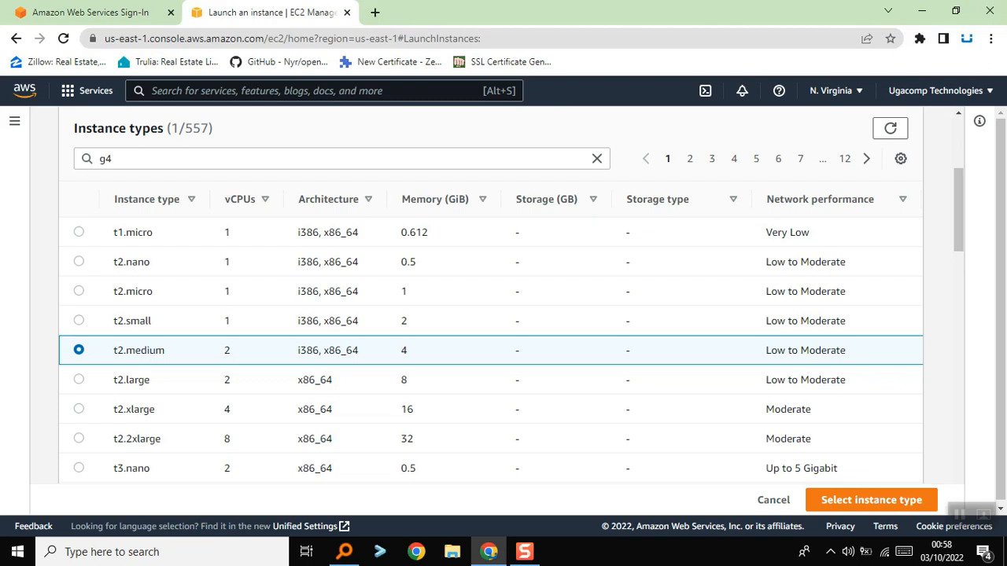
Select t2.xlarge in the instance type comparison and apply it to the instance being launched
key("Down")
key("Down")
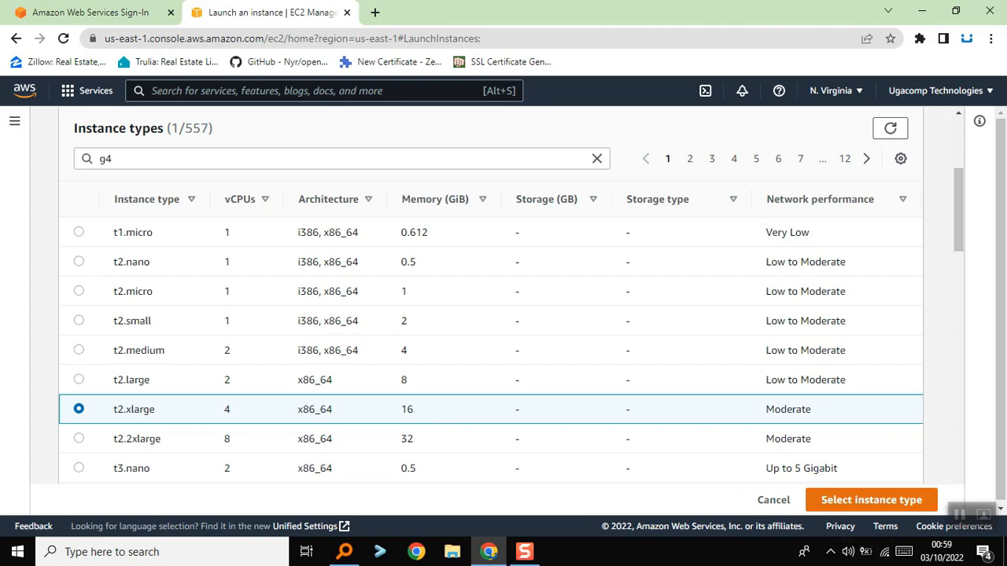
left_click(871, 500)
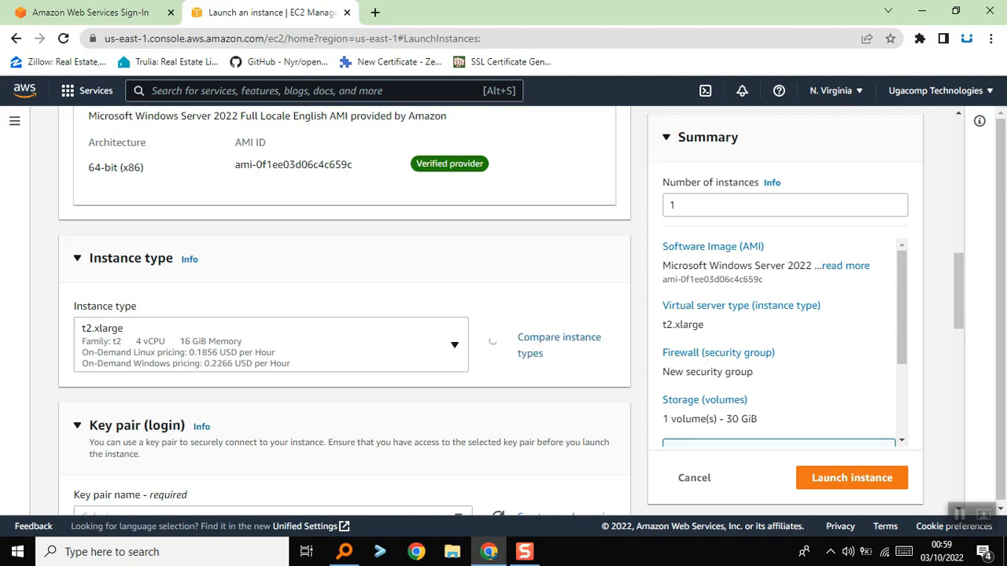
scroll(358, 156, "up", 3)
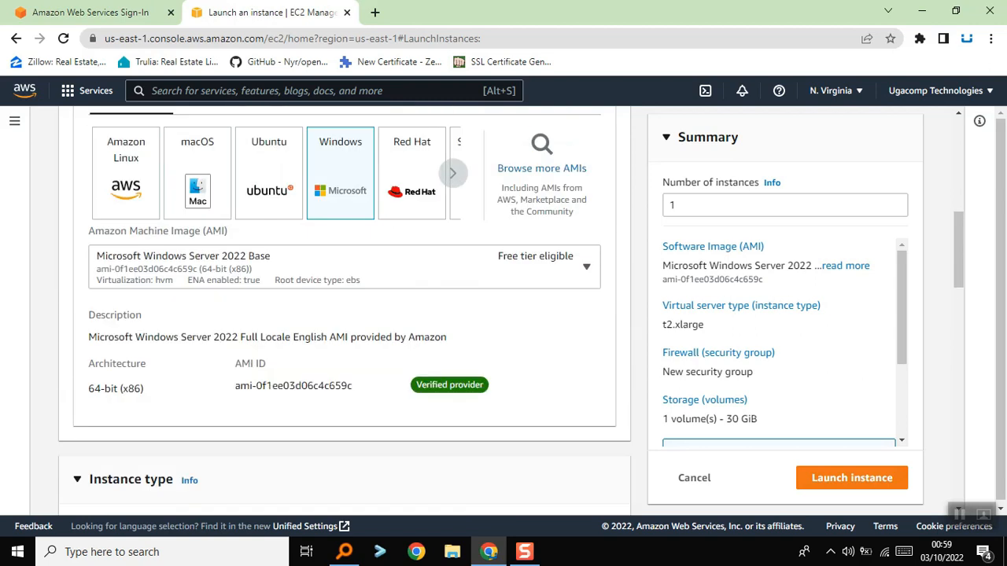
scroll(350, 157, "down", 3)
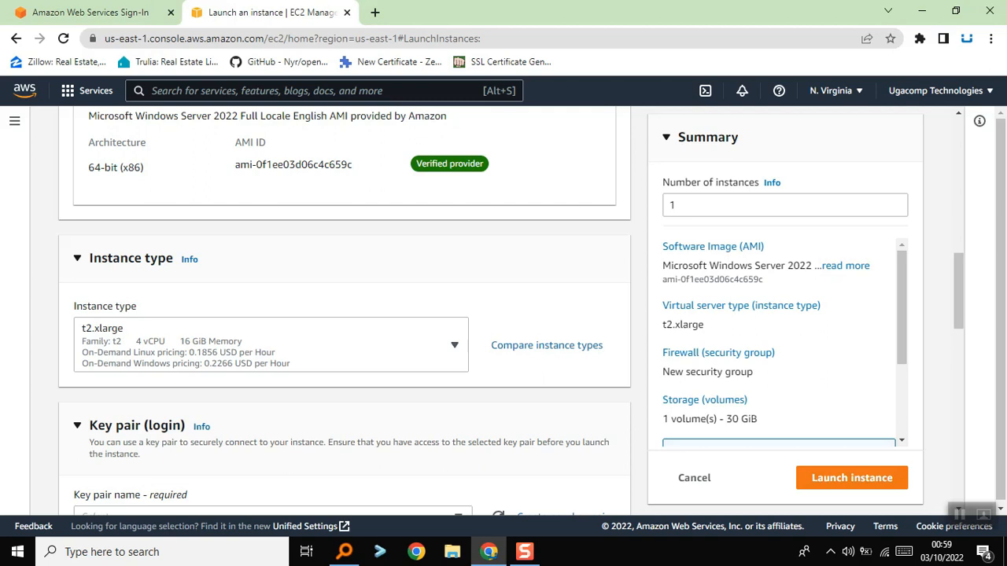
Create a new key pair named "windows" in .pem format for the instance login
scroll(345, 311, "down", 2)
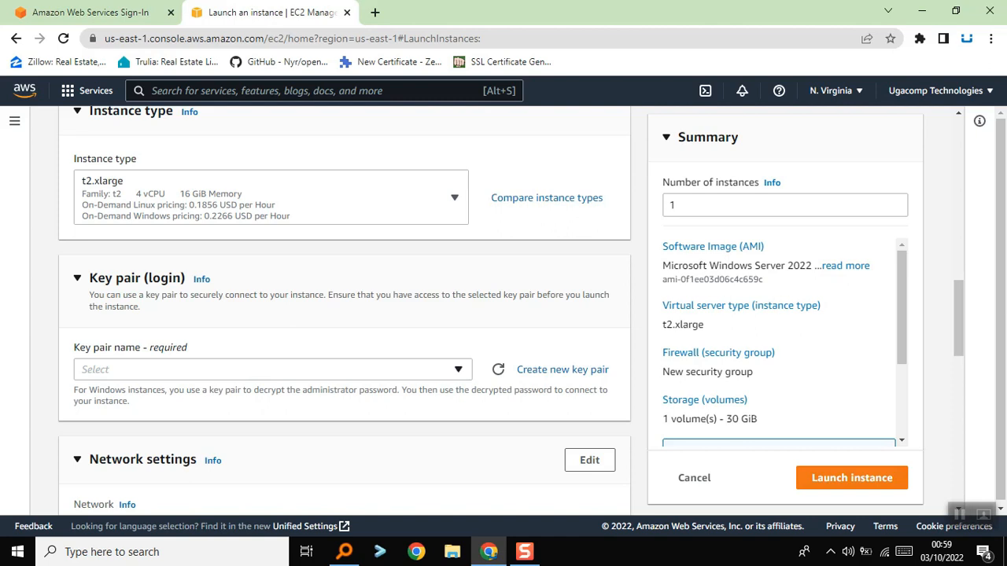
left_click(273, 369)
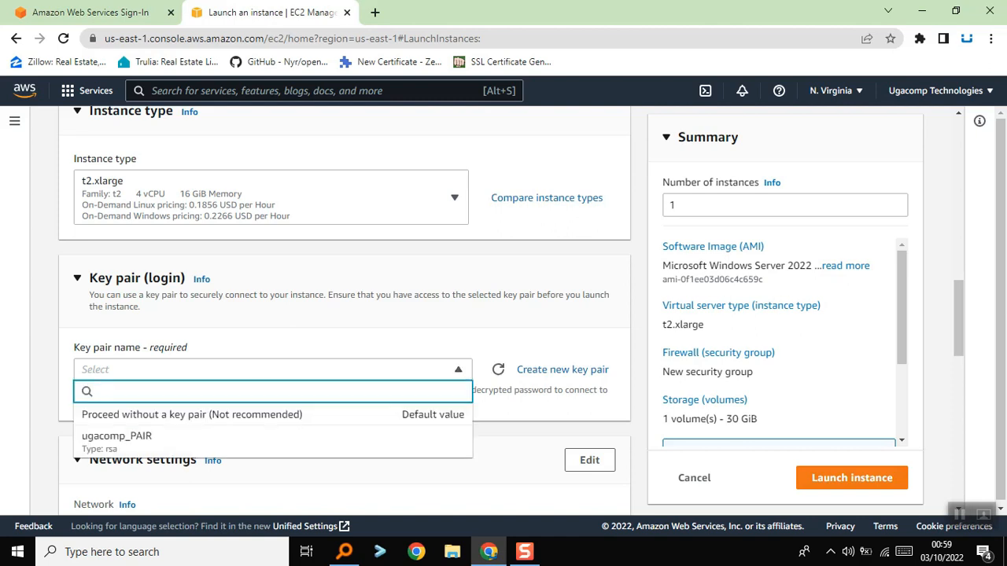
scroll(344, 314, "down", 1)
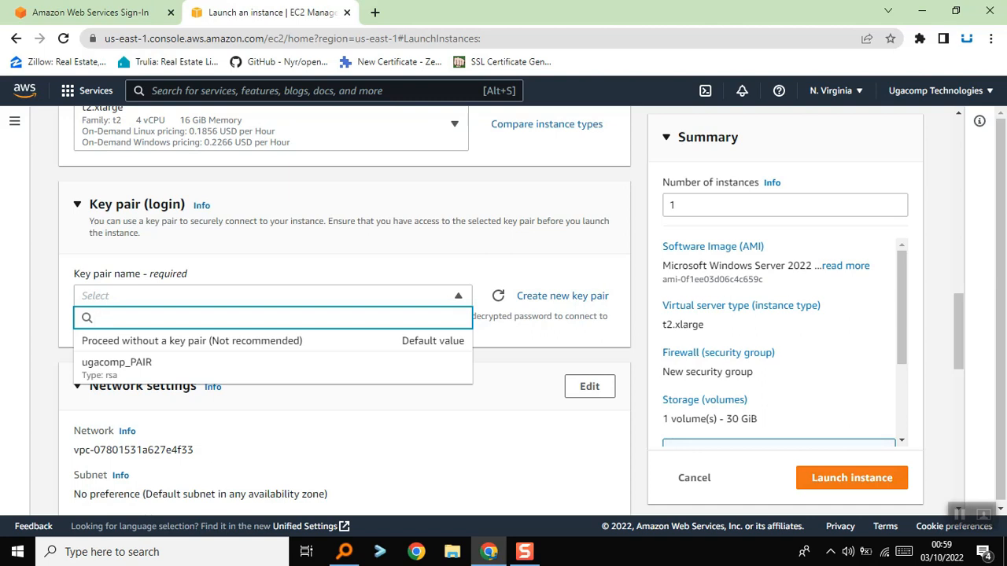
left_click(563, 296)
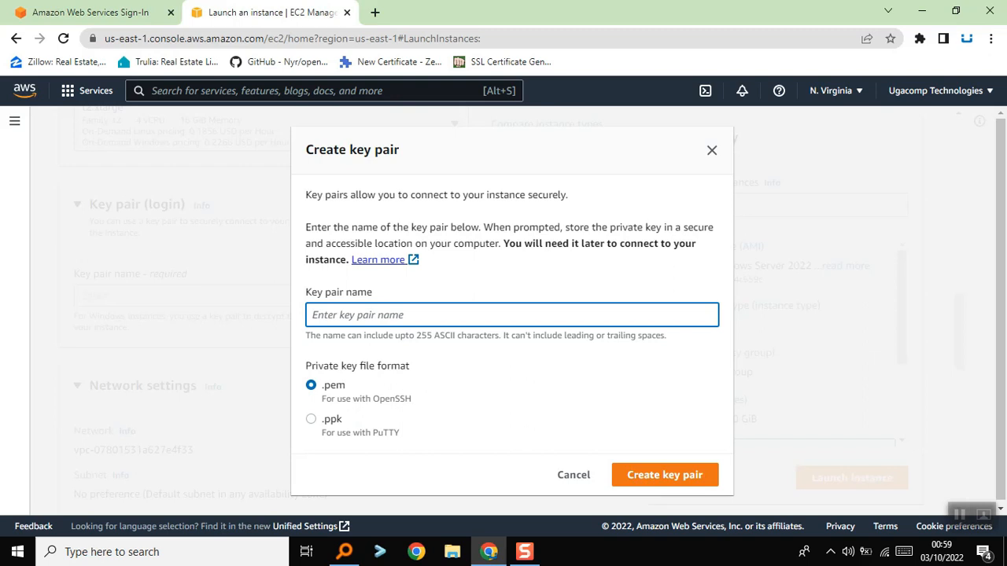
type("wind")
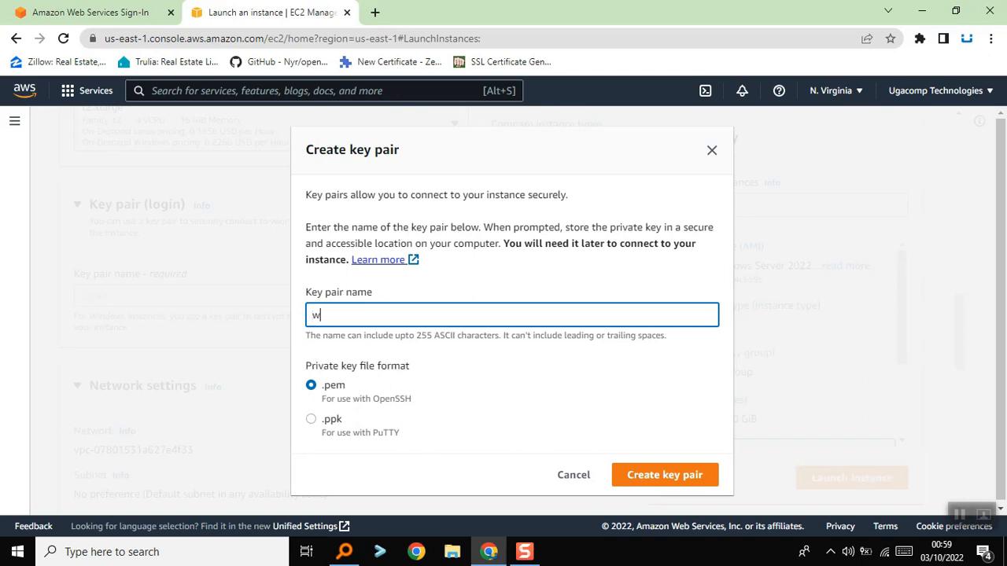
type("ows")
left_click(665, 475)
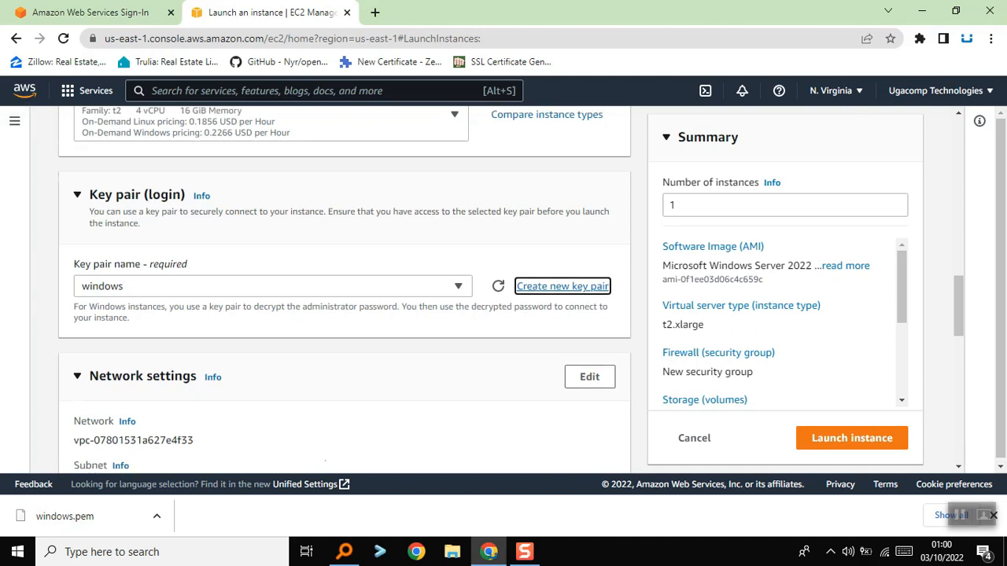
Review the network and security group settings, including the source options for allowed RDP traffic
scroll(345, 289, "down", 4)
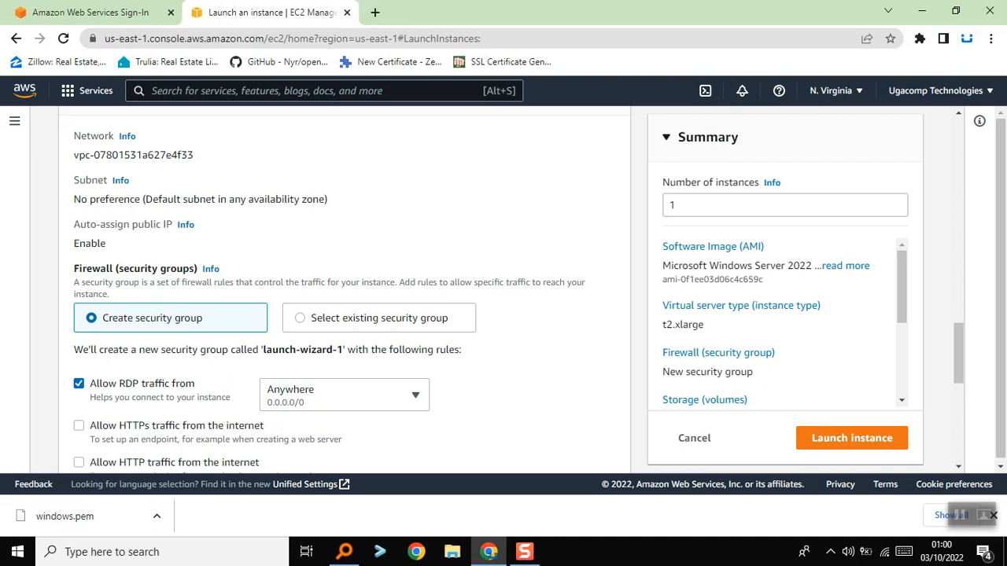
scroll(330, 291, "down", 1)
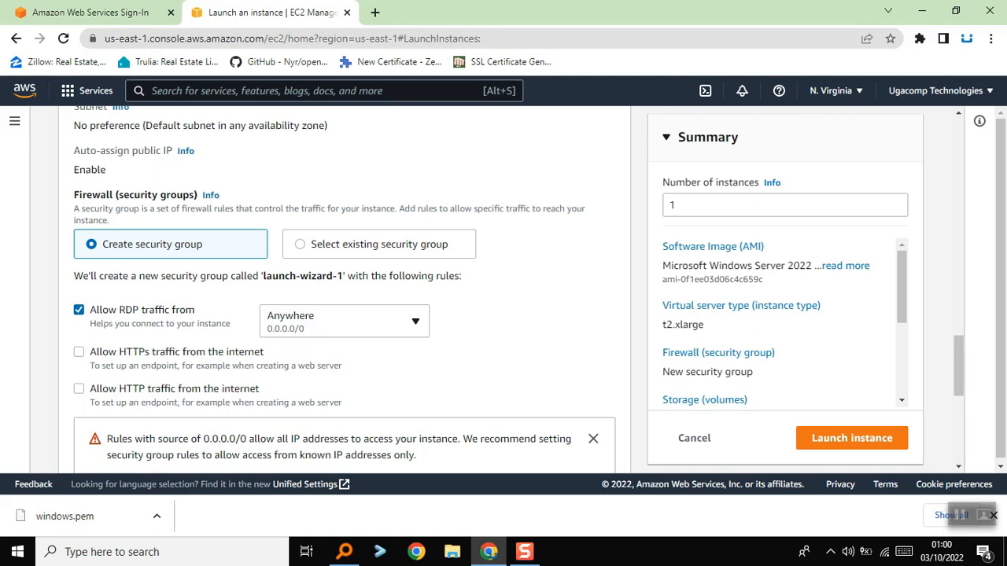
left_click(297, 327)
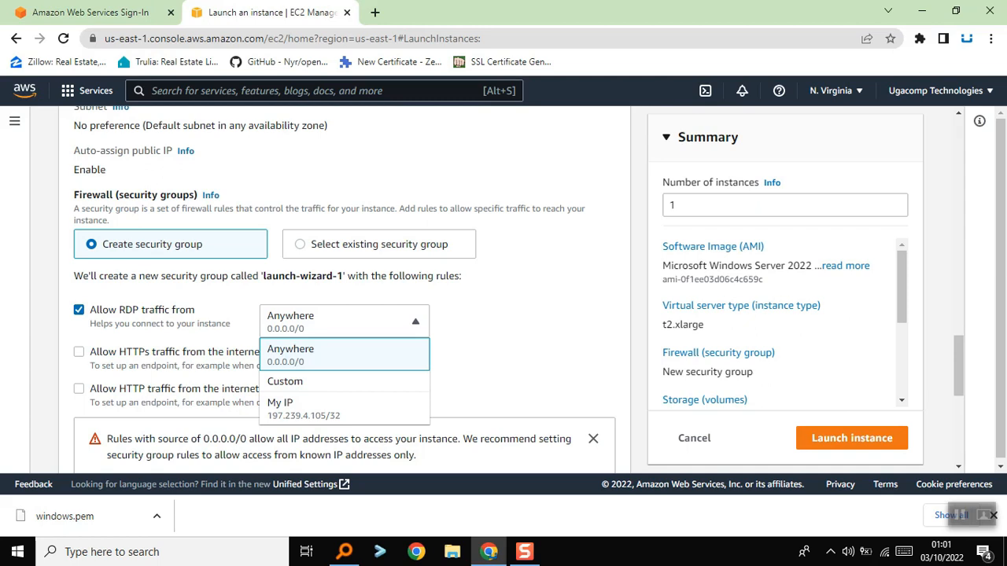
key("Escape")
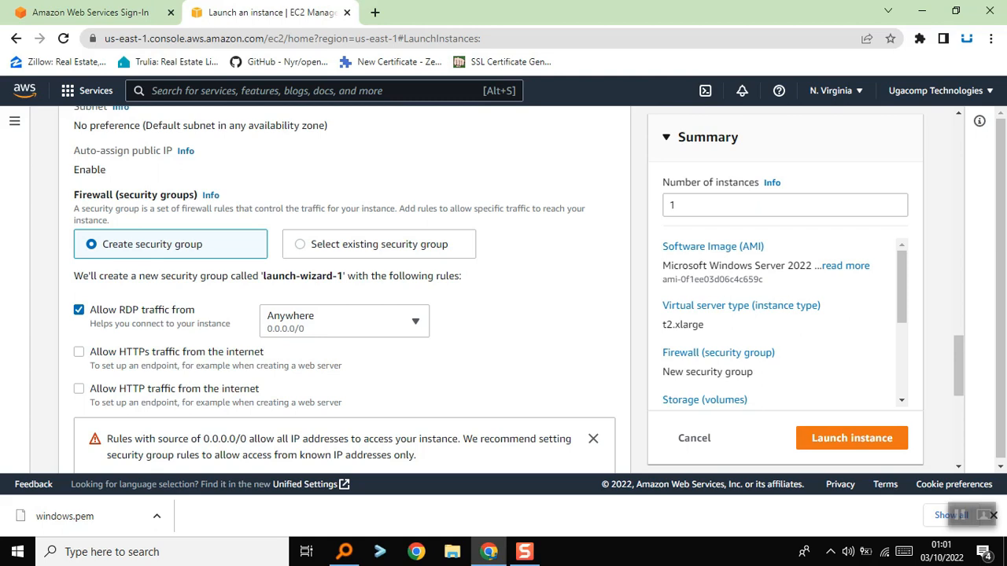
Increase the root volume size to 37 GiB in the storage configuration
scroll(344, 289, "down", 4)
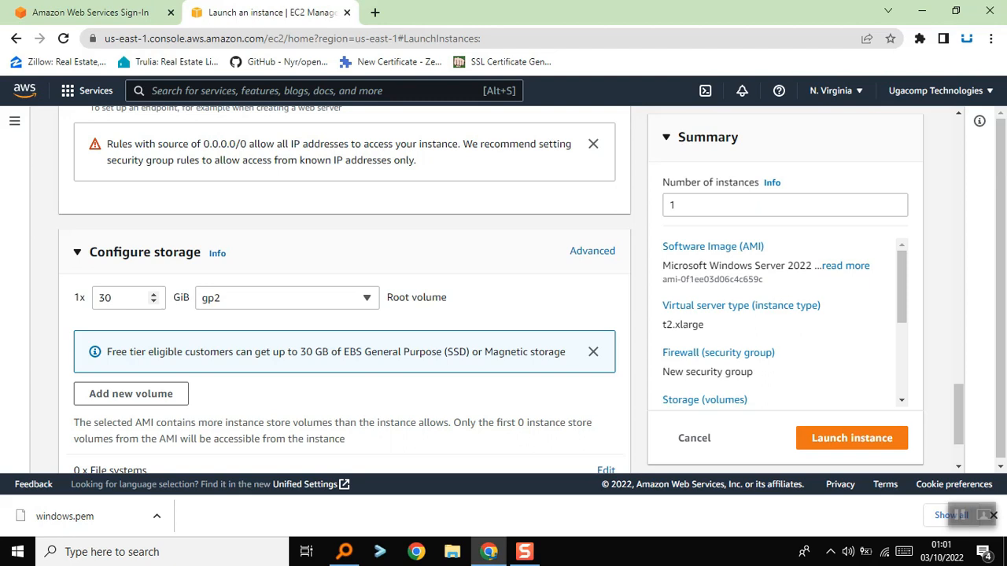
left_click(112, 298)
left_click(154, 294)
left_click(153, 294)
left_click(153, 295)
left_click(154, 295)
left_click(154, 295)
left_click(153, 294)
left_click(153, 294)
left_click(153, 294)
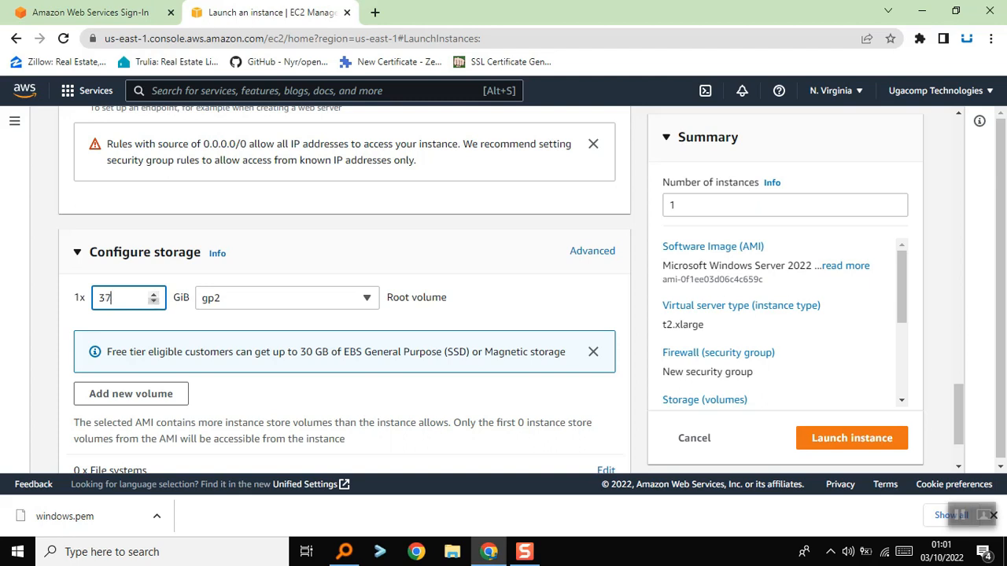
Reduce the gp2 root volume size to 30 GiB
left_click(154, 301)
key("Down")
key("Down")
key("Down")
key("Down")
key("Down")
scroll(345, 291, "down", 1)
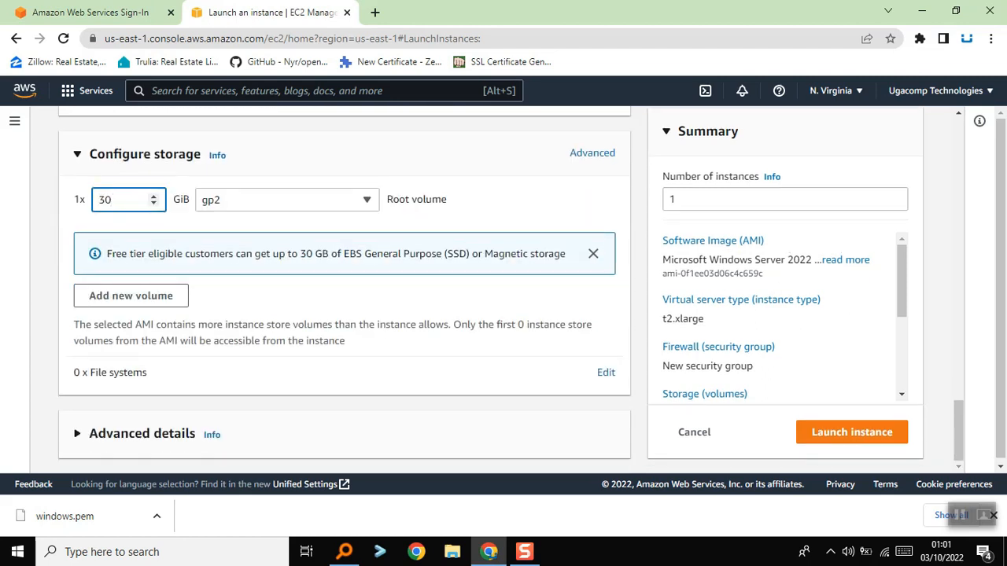
Review the chosen AMI, instance type, key pair, network, security group and storage settings of the launch configuration
scroll(345, 291, "up", 3)
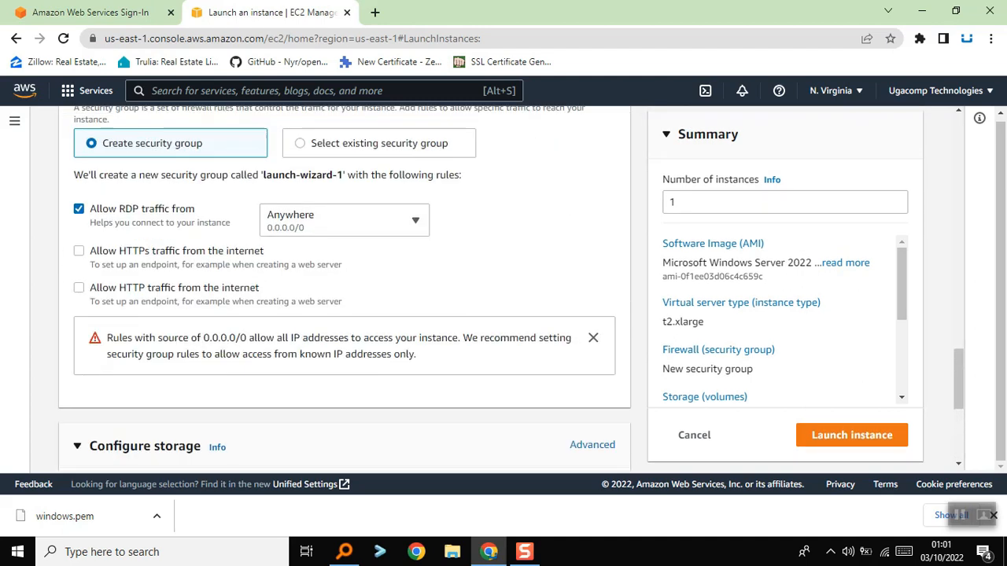
scroll(344, 291, "up", 4)
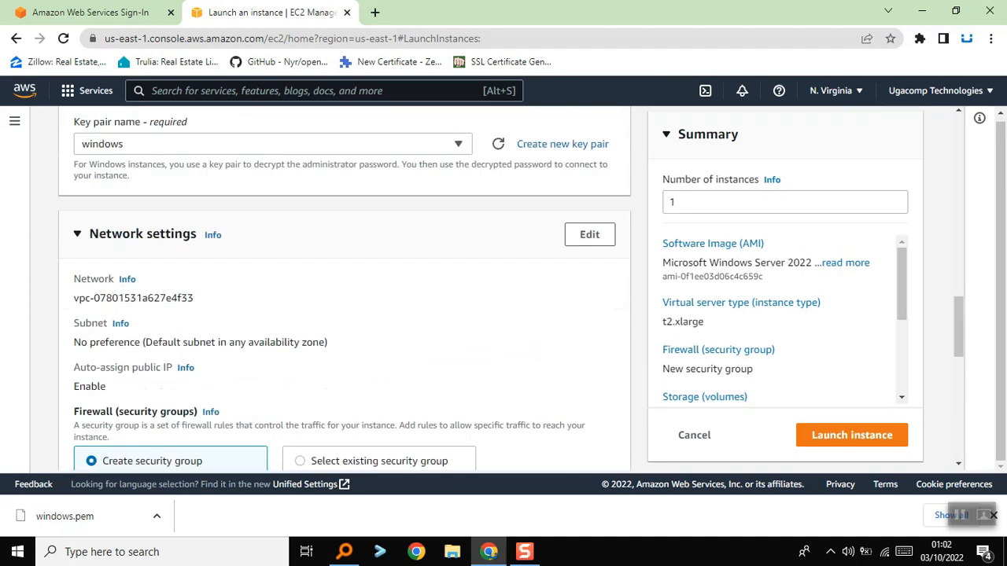
scroll(345, 291, "up", 1)
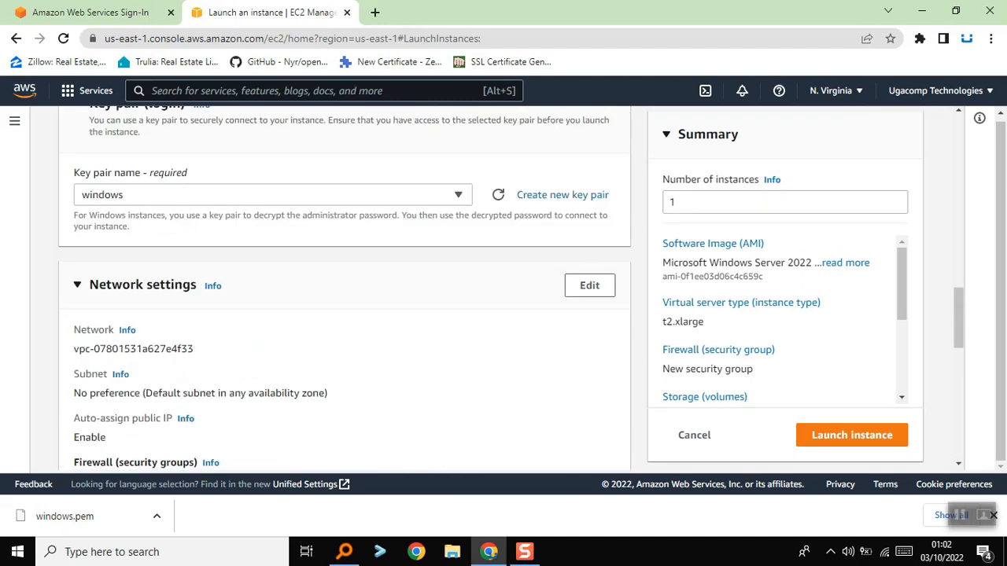
scroll(344, 291, "up", 10)
scroll(345, 291, "down", 3)
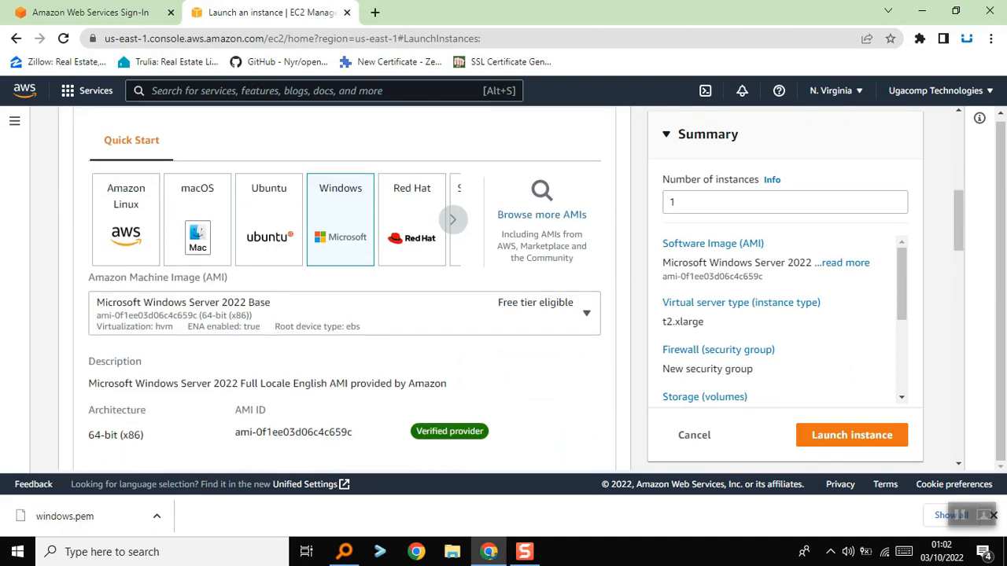
scroll(345, 291, "down", 2)
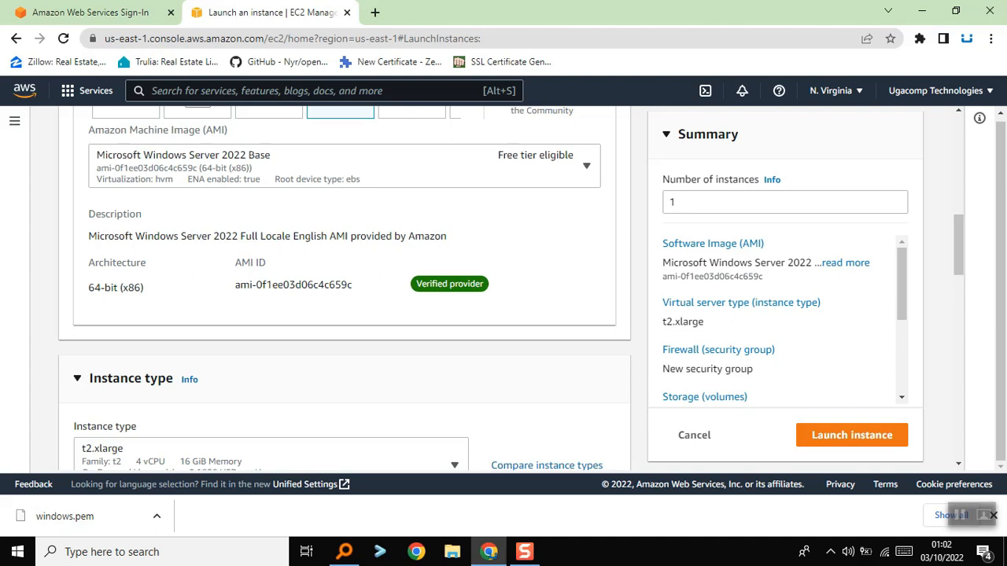
scroll(344, 292, "up", 3)
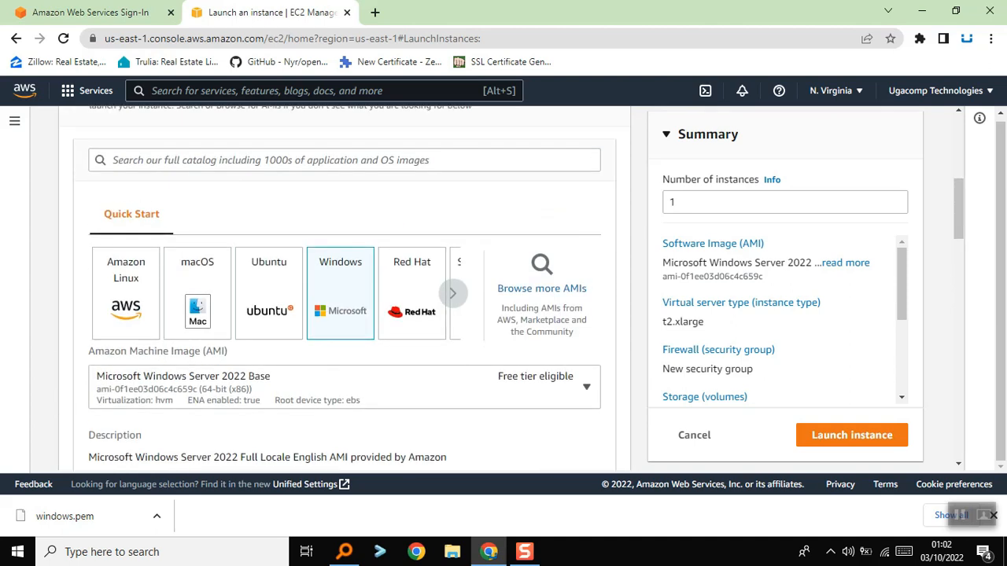
scroll(344, 291, "down", 3)
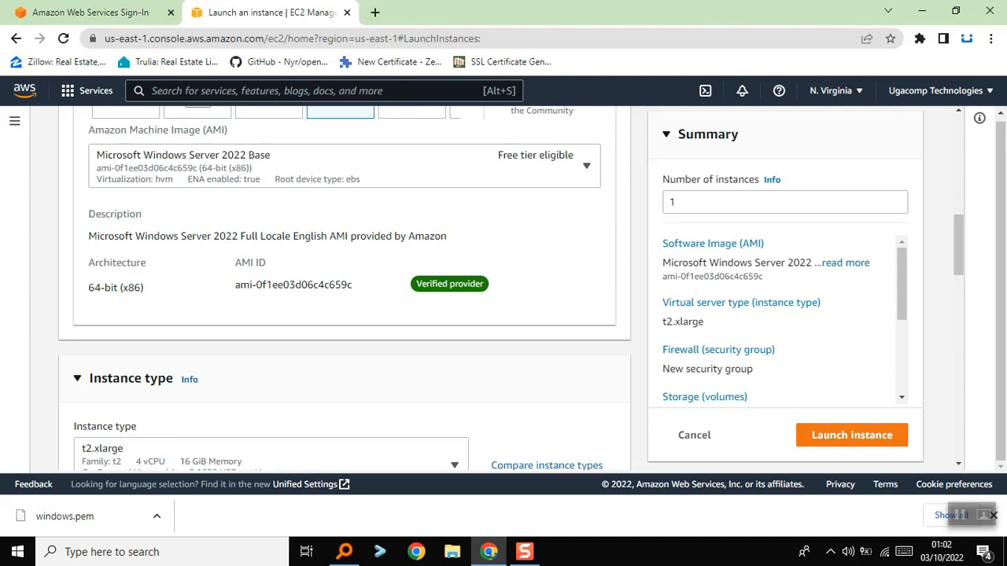
scroll(345, 291, "down", 2)
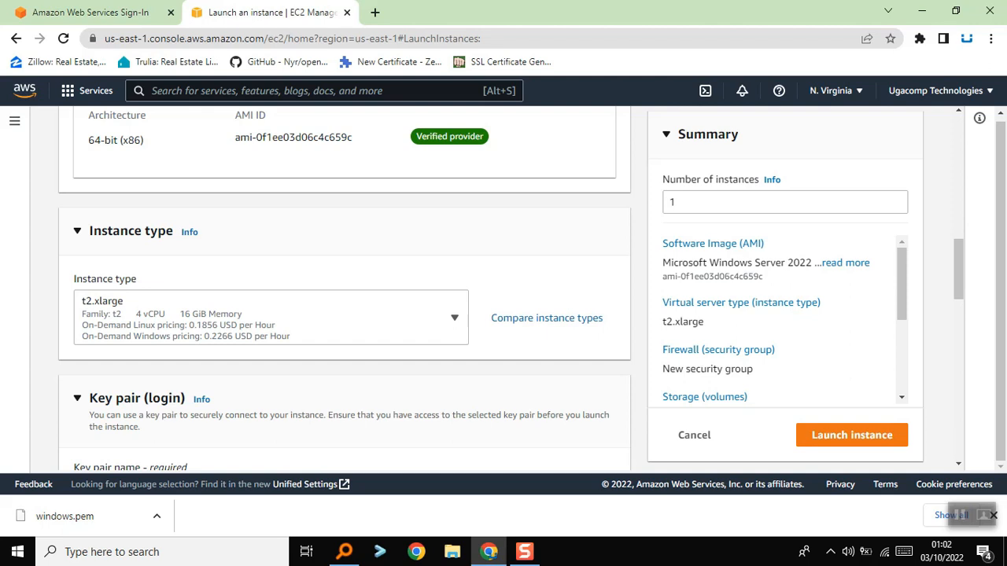
scroll(344, 291, "down", 3)
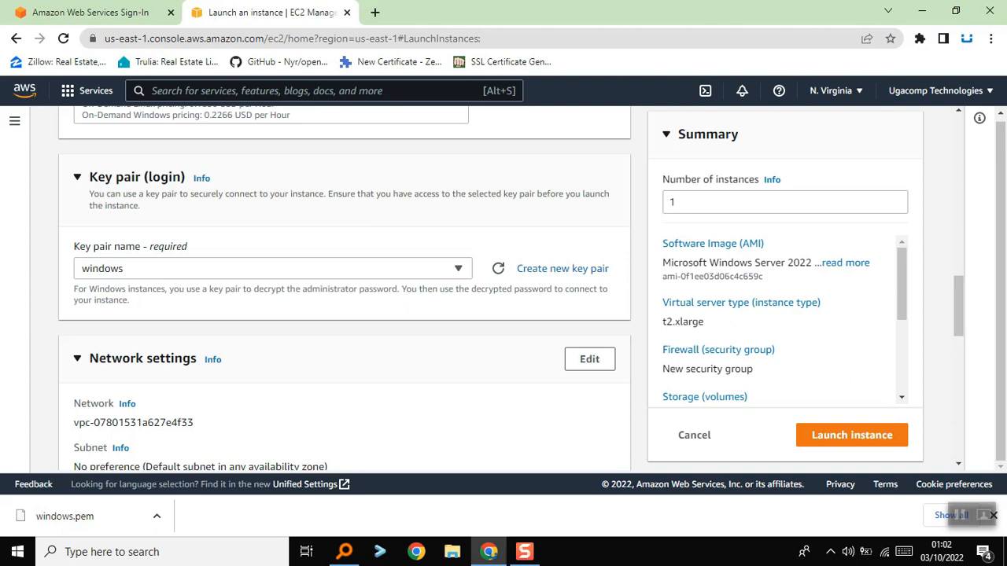
scroll(344, 291, "down", 3)
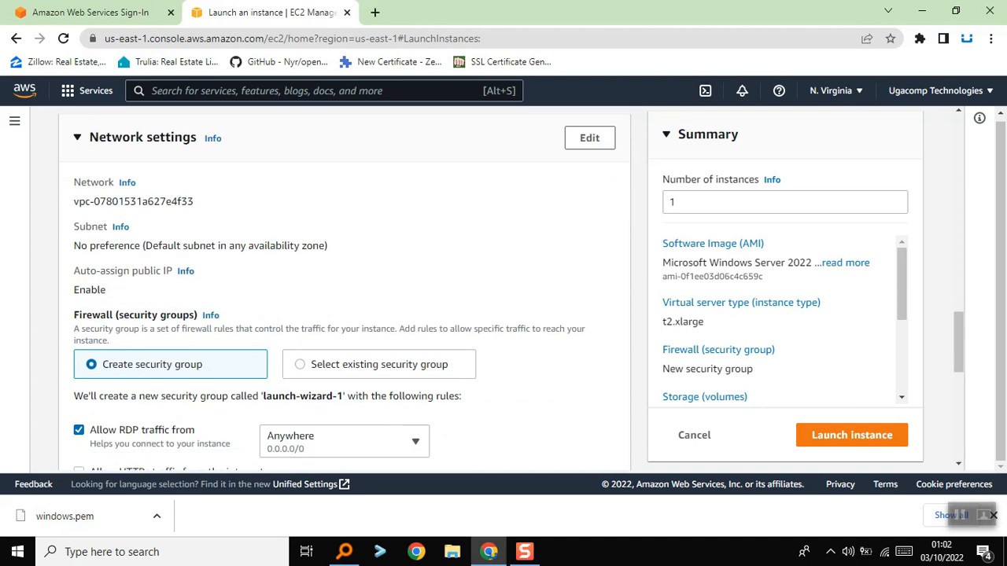
scroll(345, 291, "down", 1)
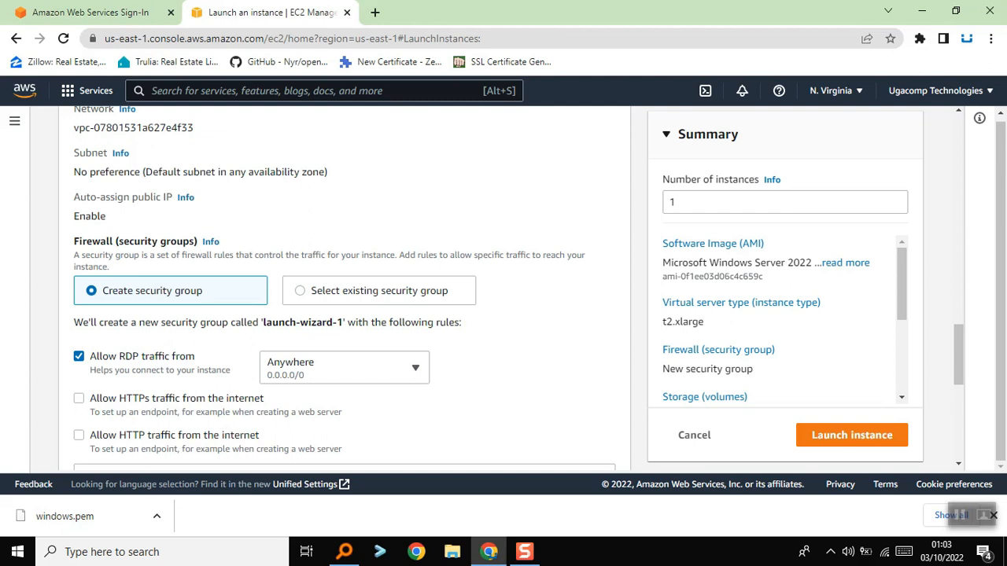
scroll(344, 289, "down", 5)
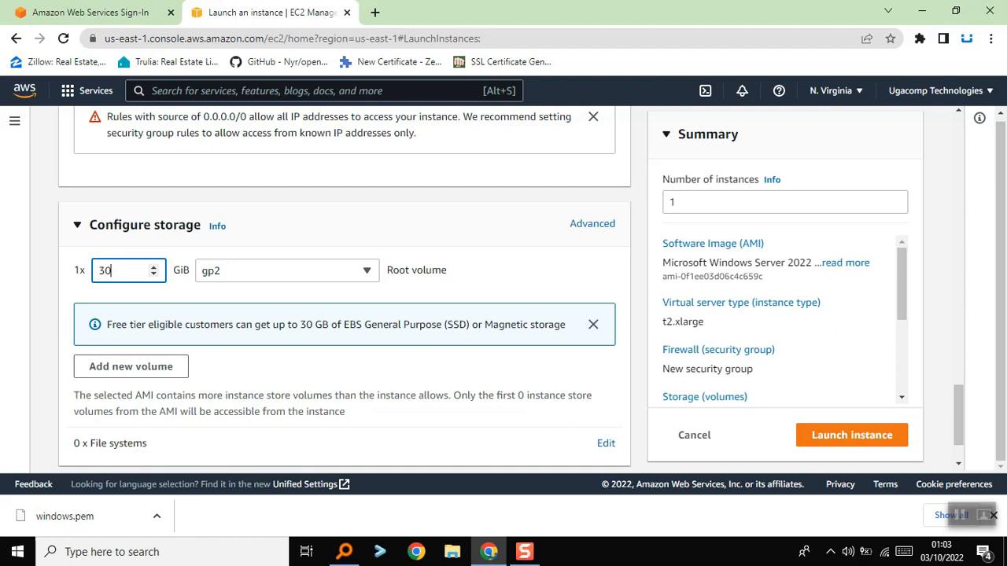
Launch the configured instance and open the new instance from the launch confirmation
scroll(511, 288, "down", 1)
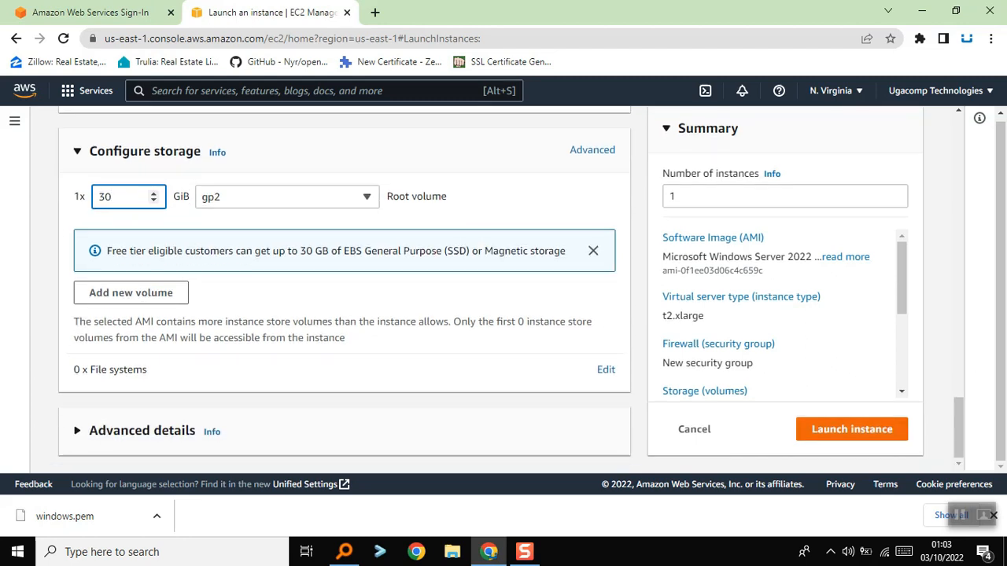
left_click(852, 429)
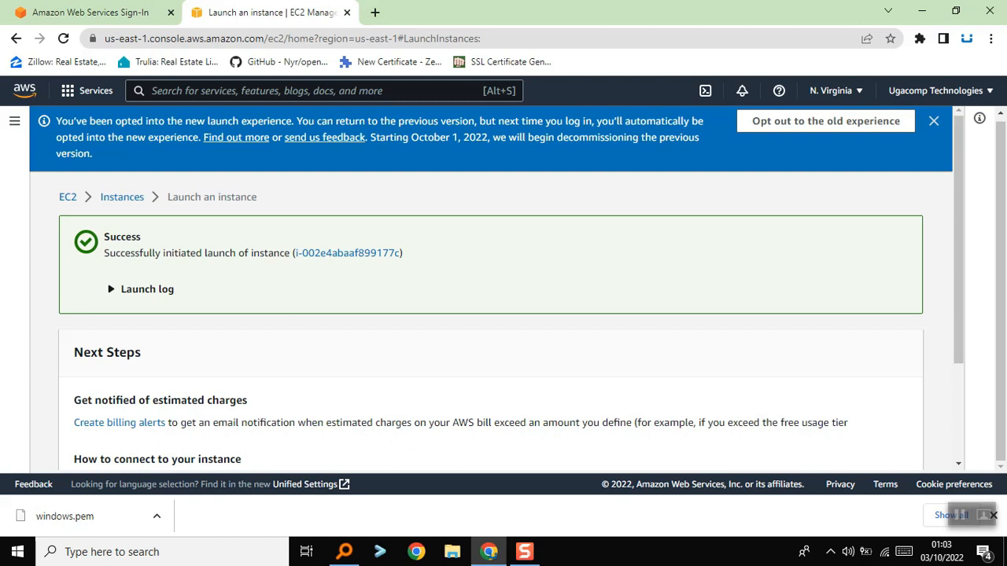
scroll(496, 285, "down", 1)
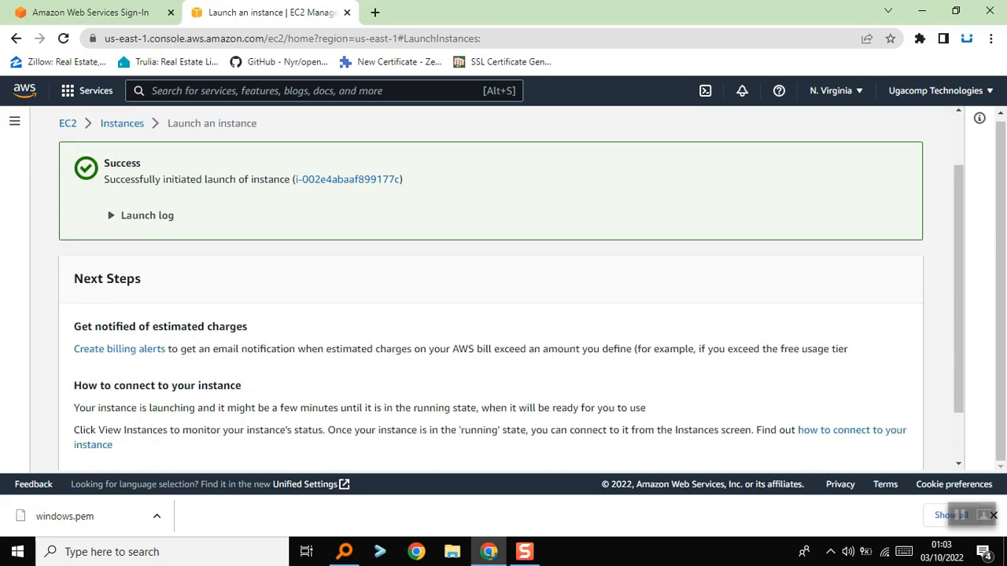
left_click(347, 179)
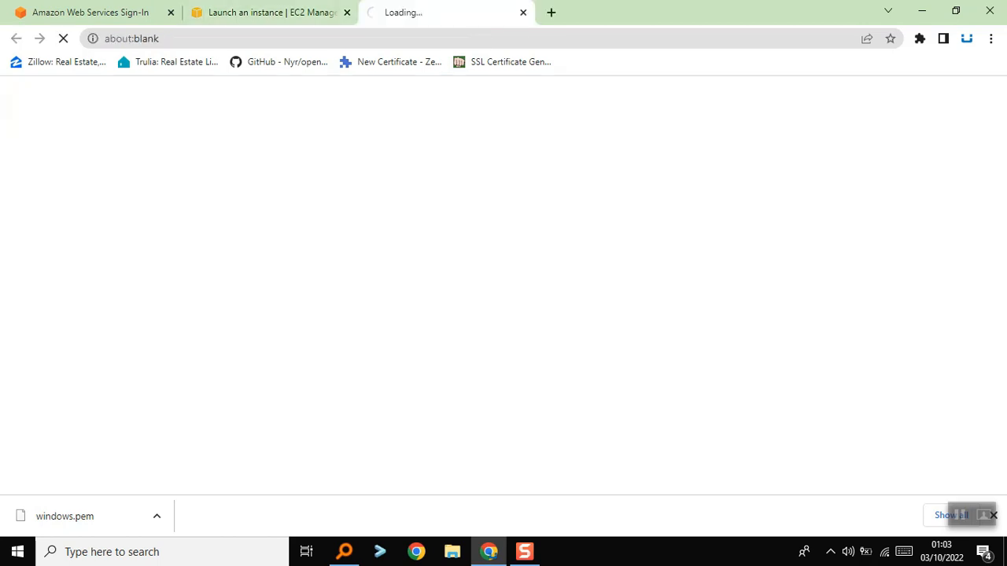
Load the list of all instances from the launch page and return to the list filtered to the new instance
left_click(271, 13)
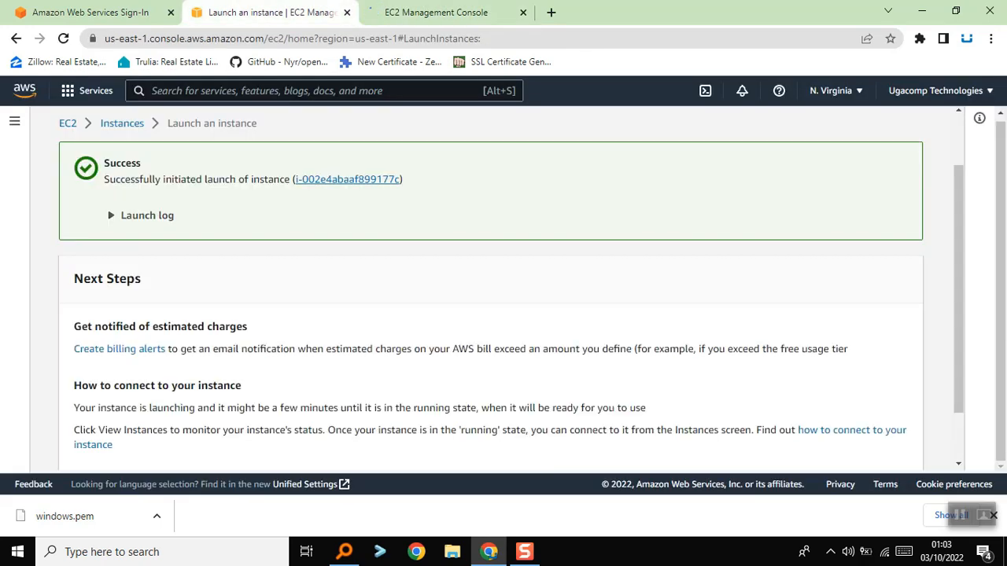
left_click(436, 12)
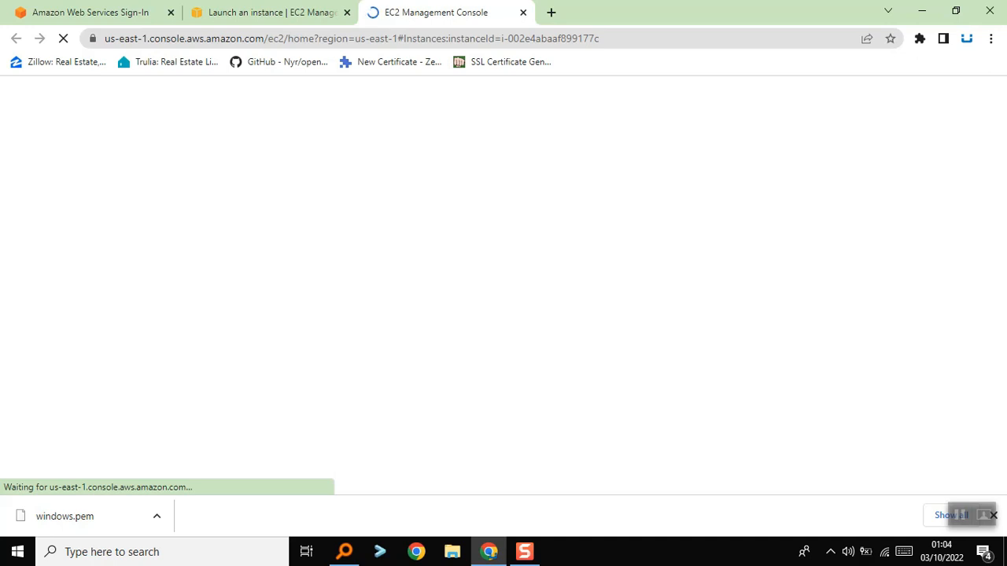
left_click(271, 12)
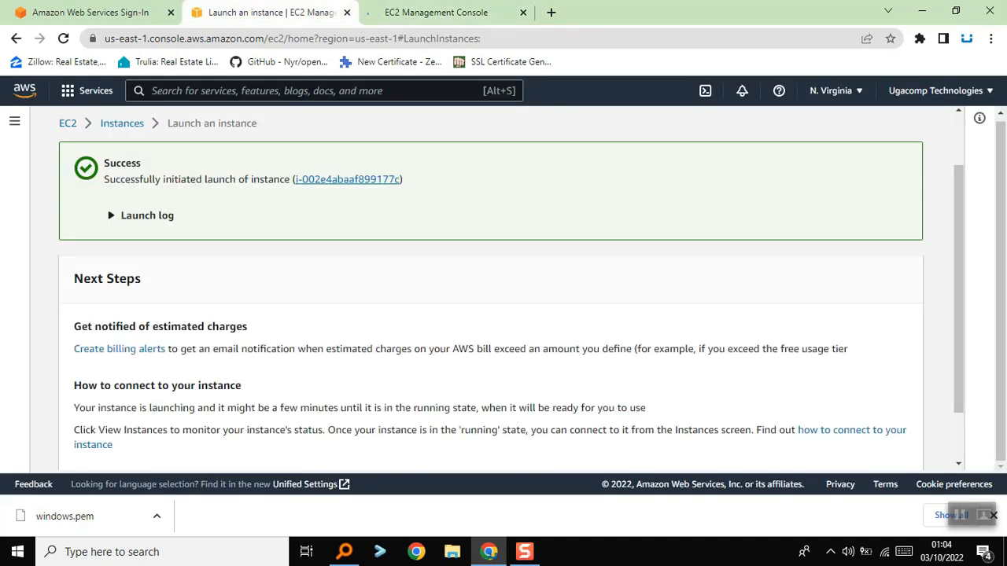
scroll(512, 289, "down", 2)
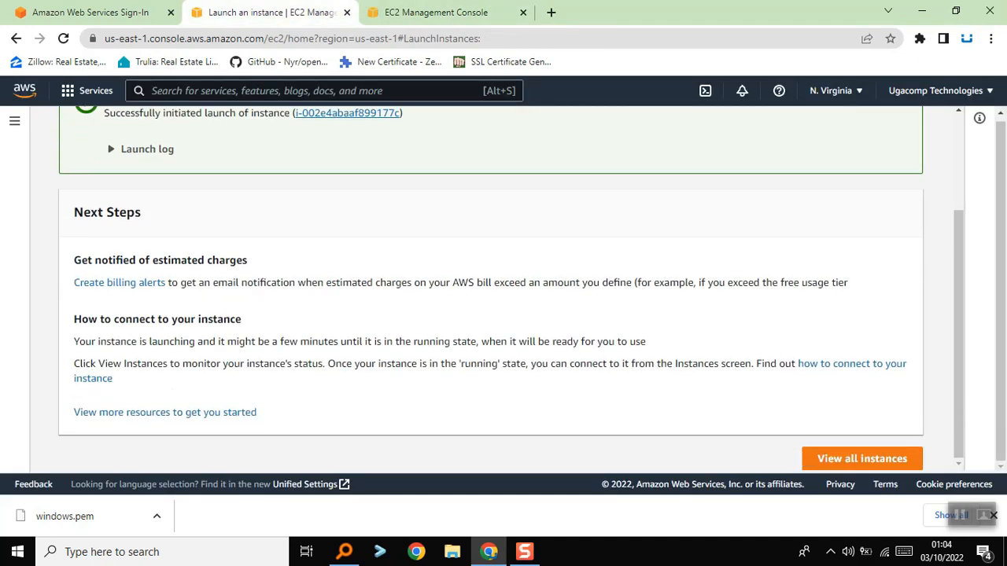
left_click(863, 459)
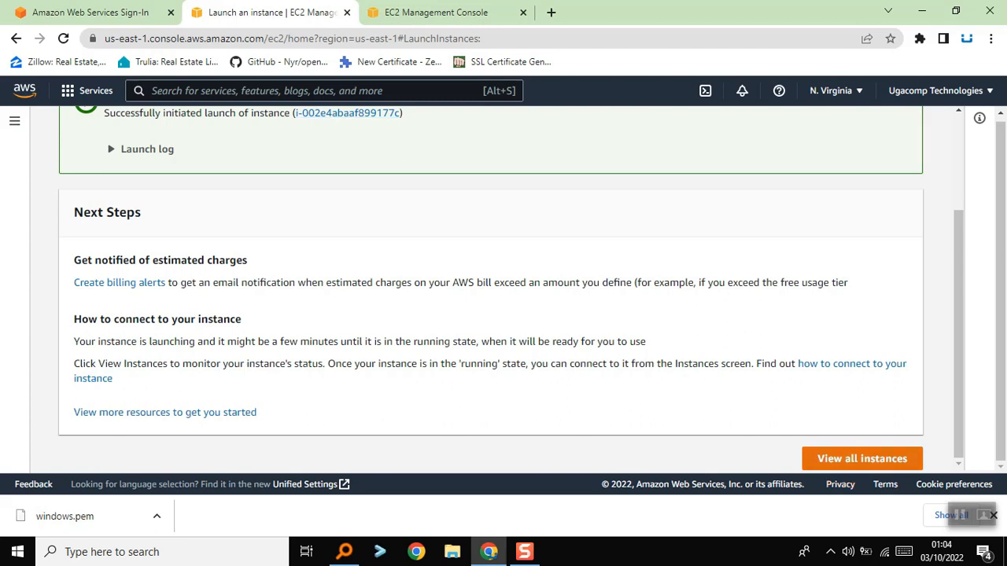
left_click(437, 12)
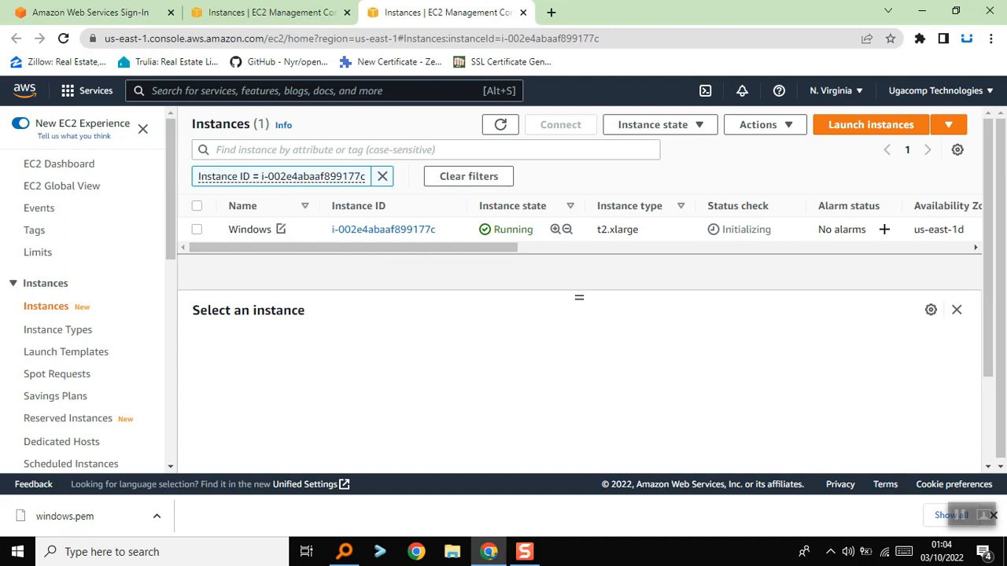
left_click(383, 229)
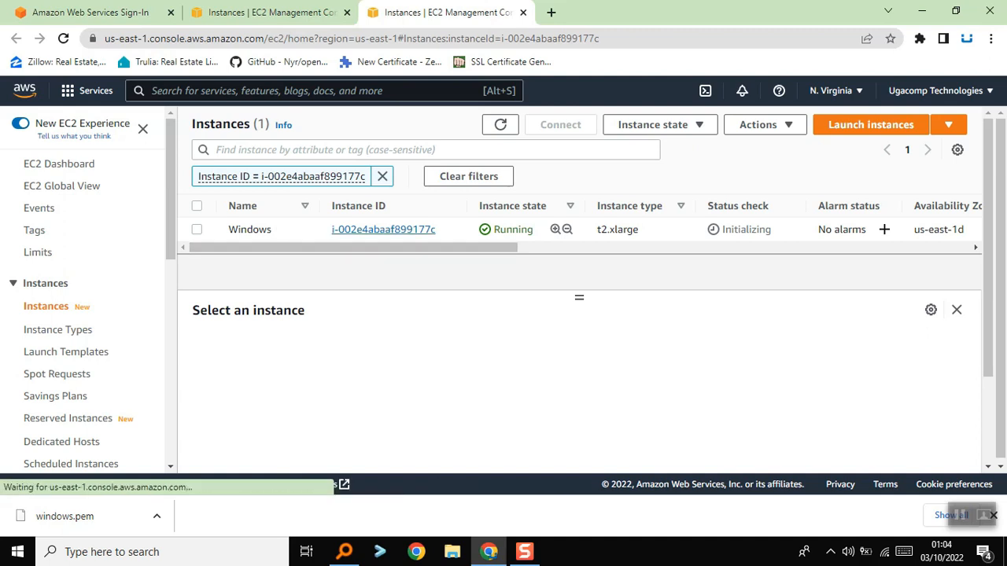
right_click(380, 229)
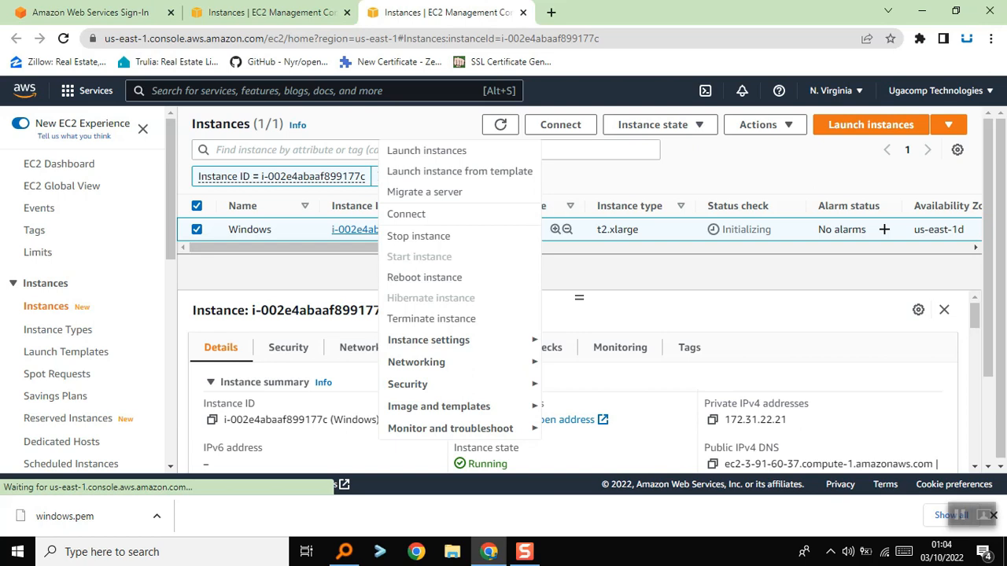
left_click(406, 214)
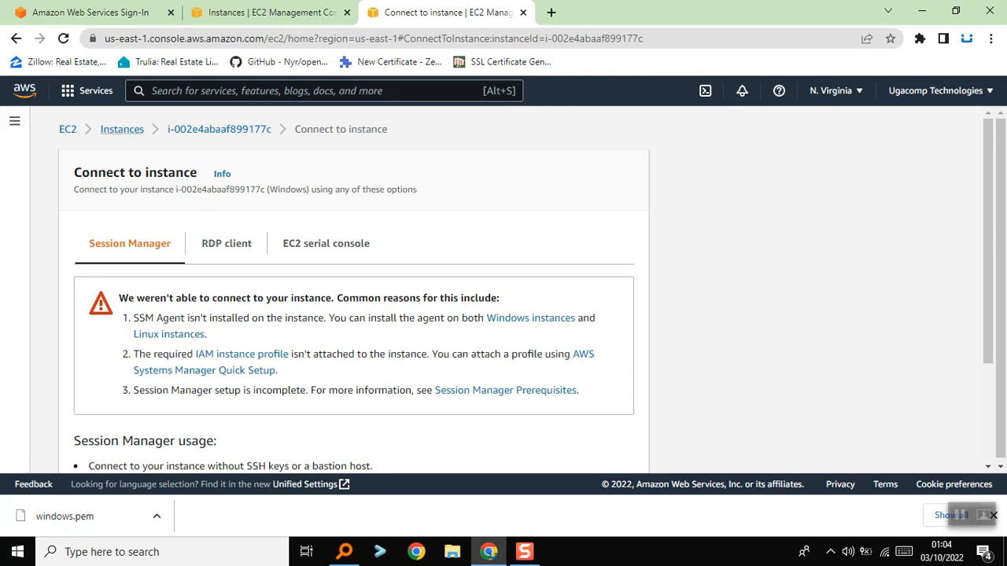
left_click(218, 129)
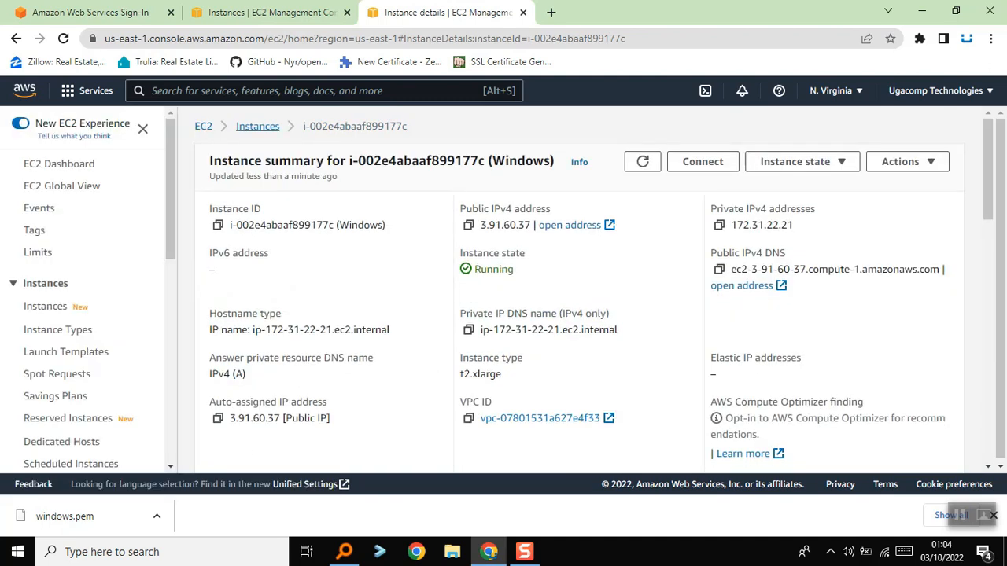
left_click(258, 127)
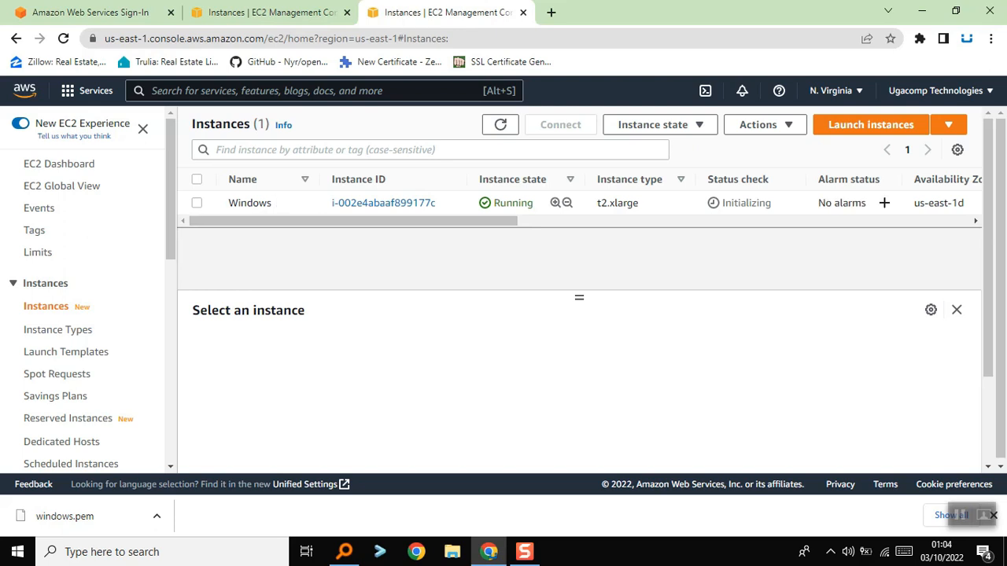
Open the connection options of the "Windows" instance and choose the RDP client method
left_click(383, 203)
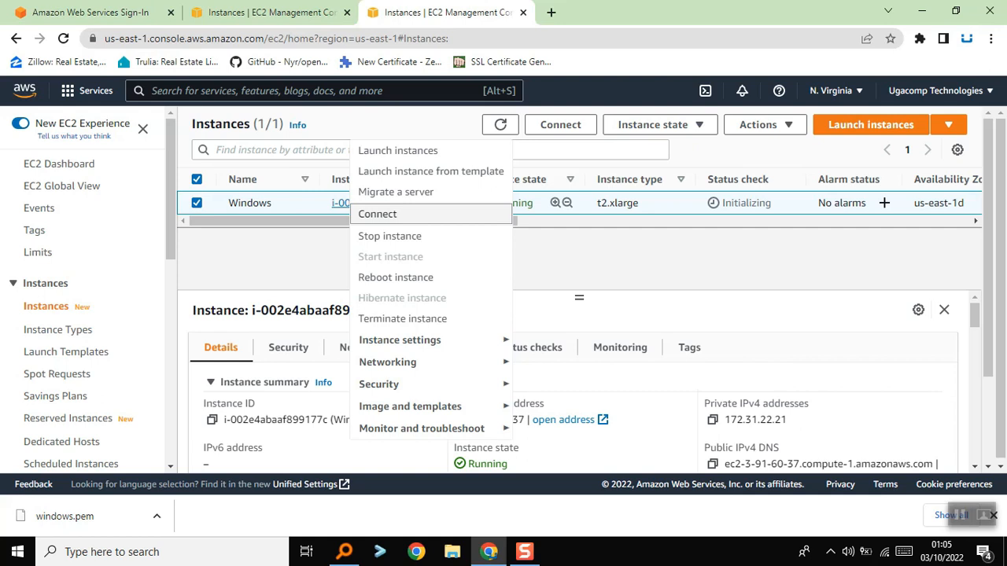
left_click(378, 214)
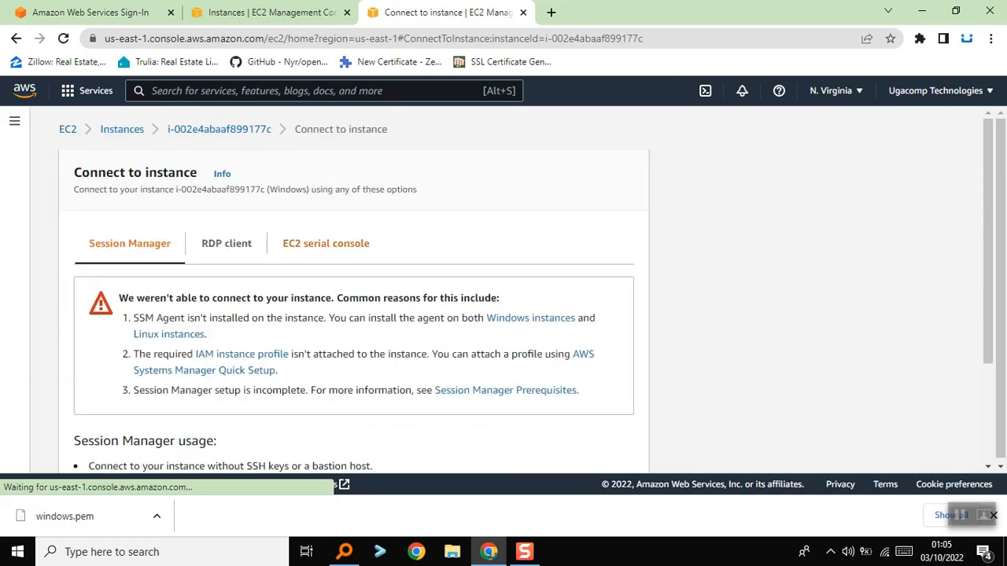
scroll(354, 314, "down", 1)
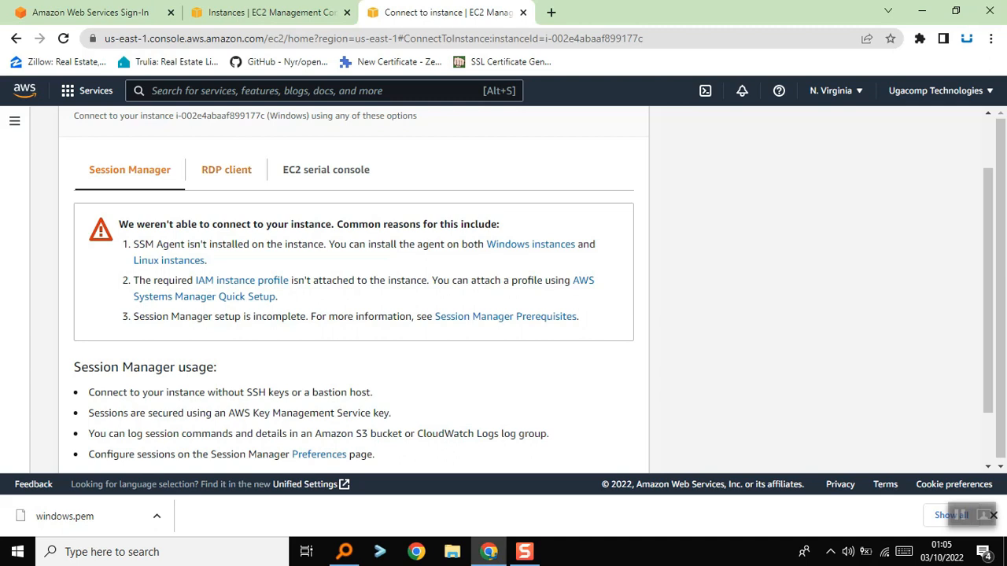
left_click(226, 169)
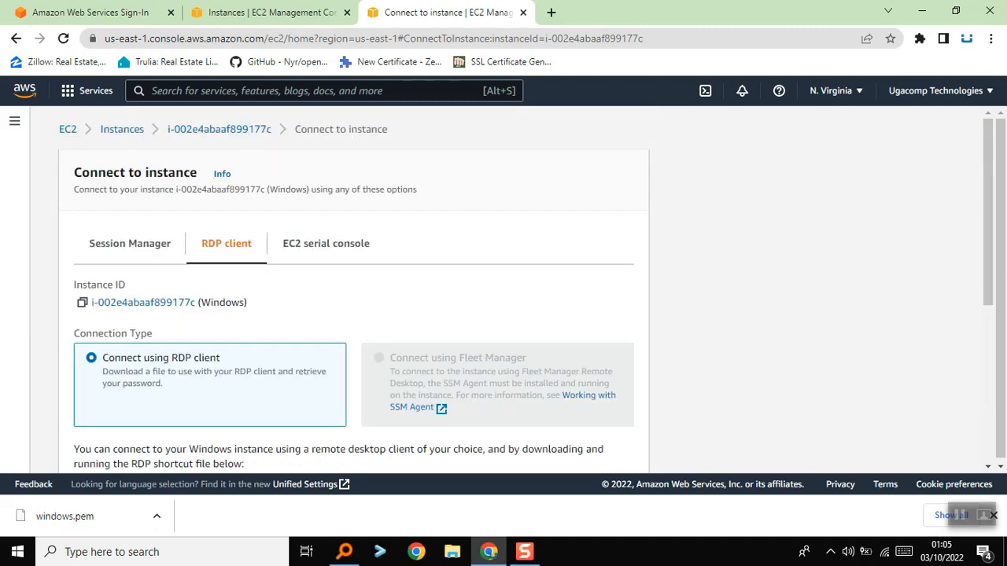
Download the remote desktop file for the "Windows" instance, keeping Connect using RDP client as the connection type
scroll(354, 291, "down", 2)
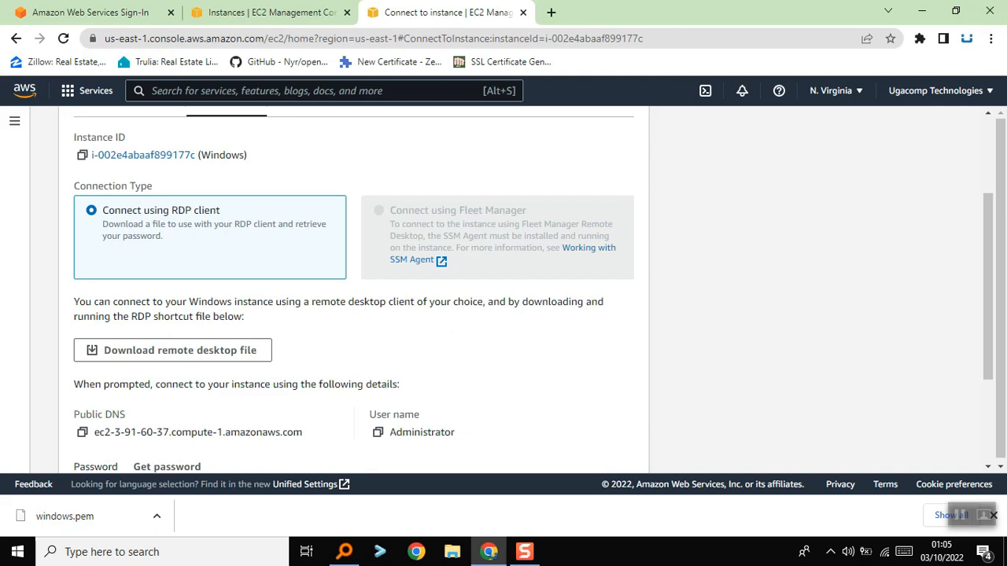
scroll(355, 291, "down", 1)
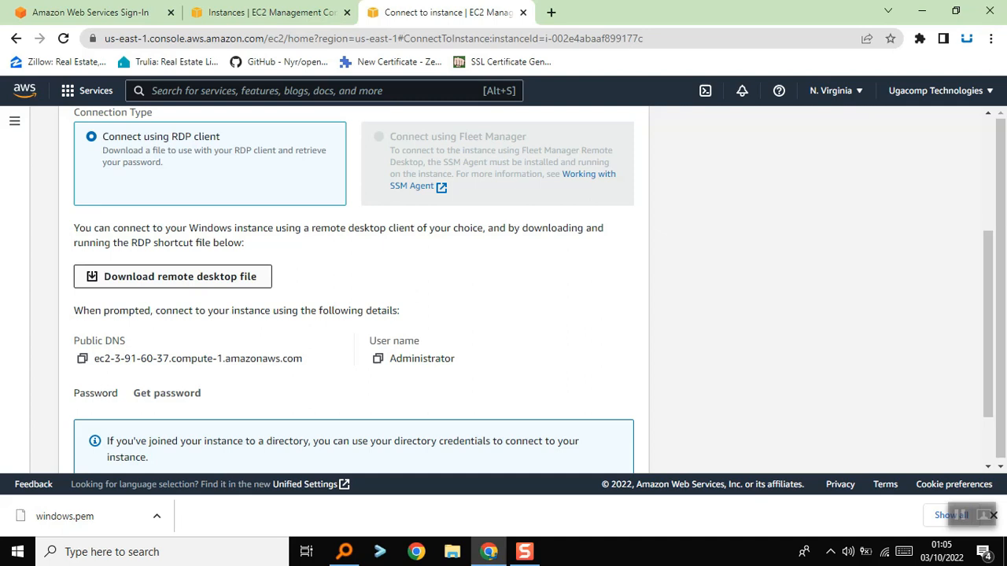
left_click(172, 276)
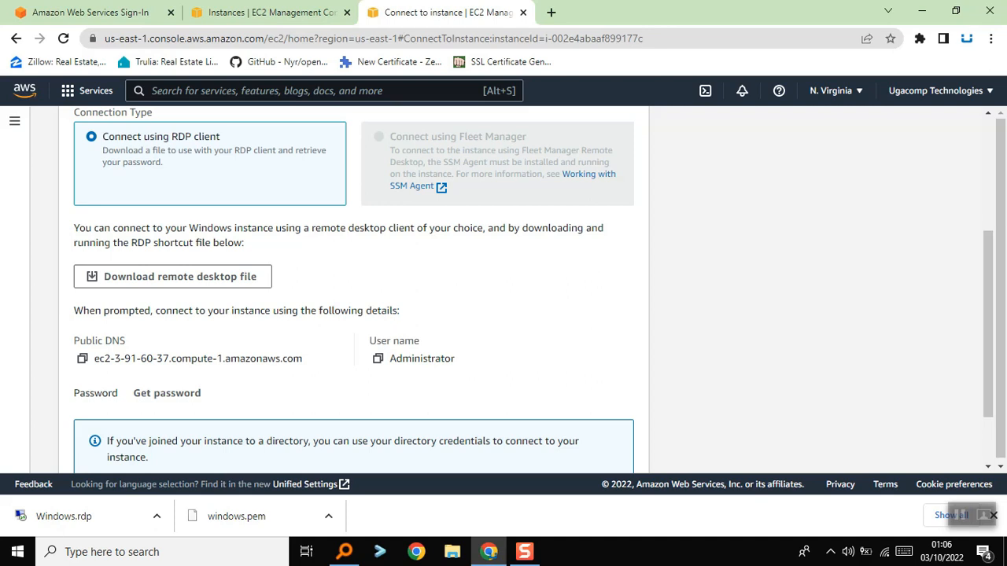
scroll(354, 291, "down", 2)
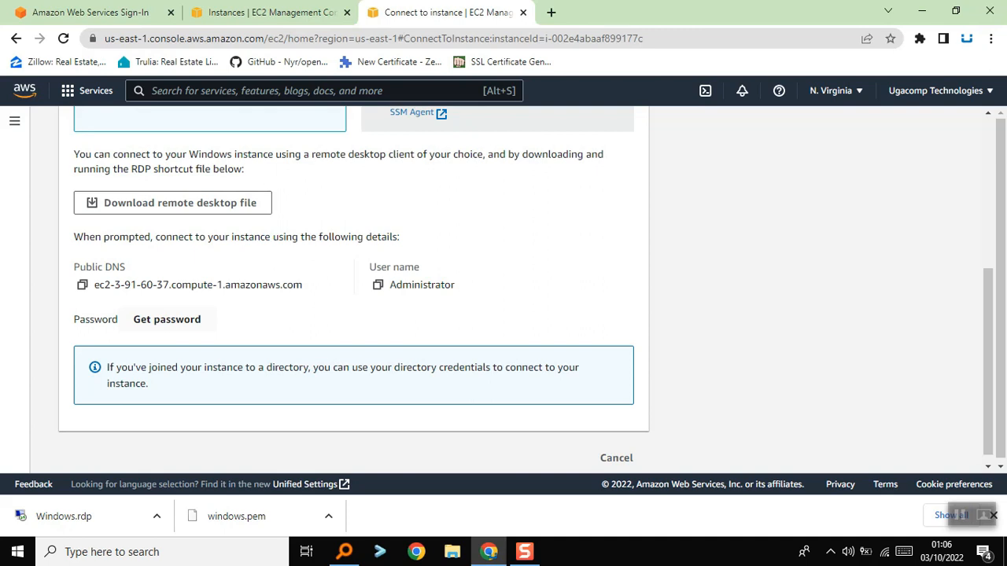
Decrypt the instance's Windows administrator password using the windows.pem key pair file from Downloads
left_click(167, 319)
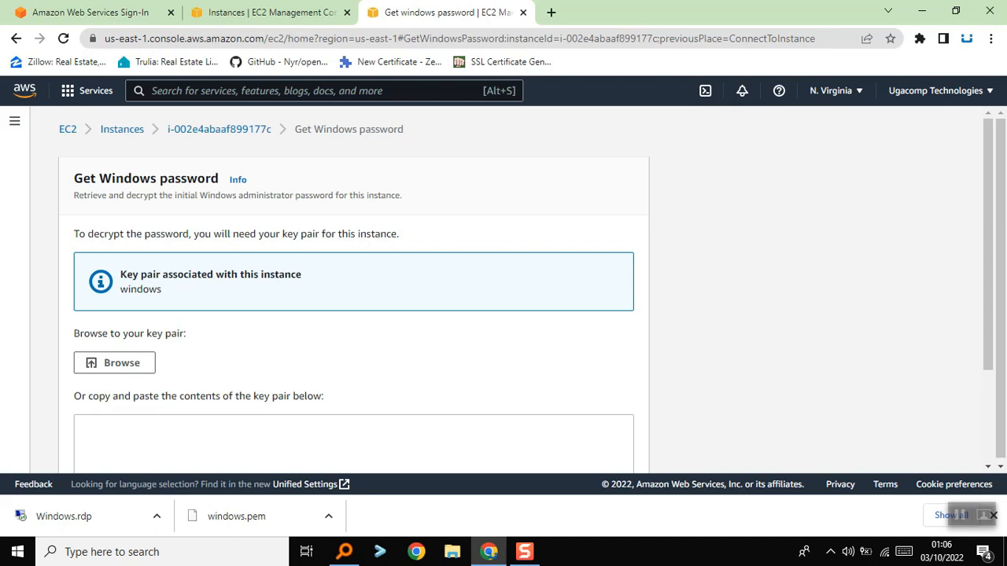
scroll(503, 291, "down", 1)
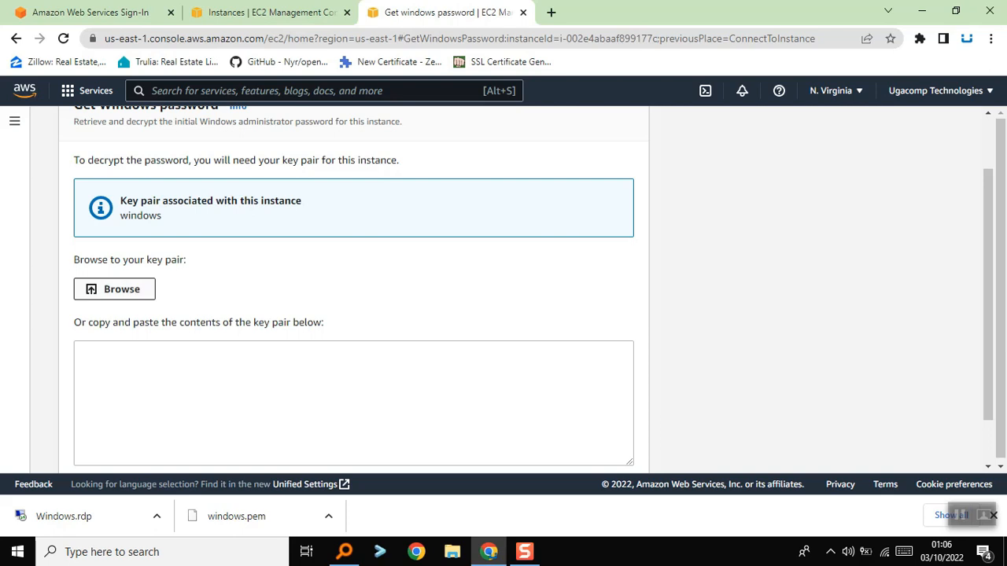
left_click(115, 290)
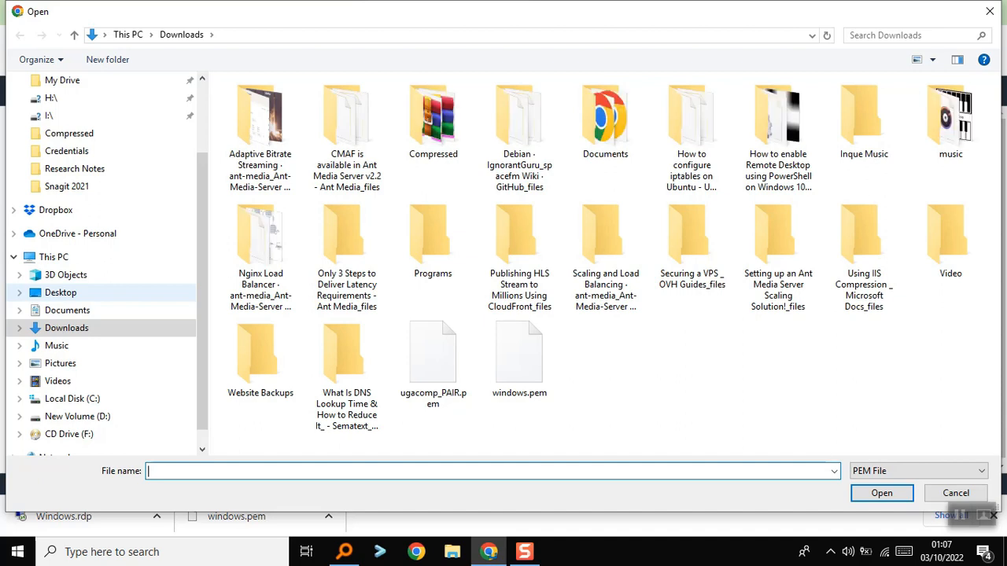
left_click(519, 359)
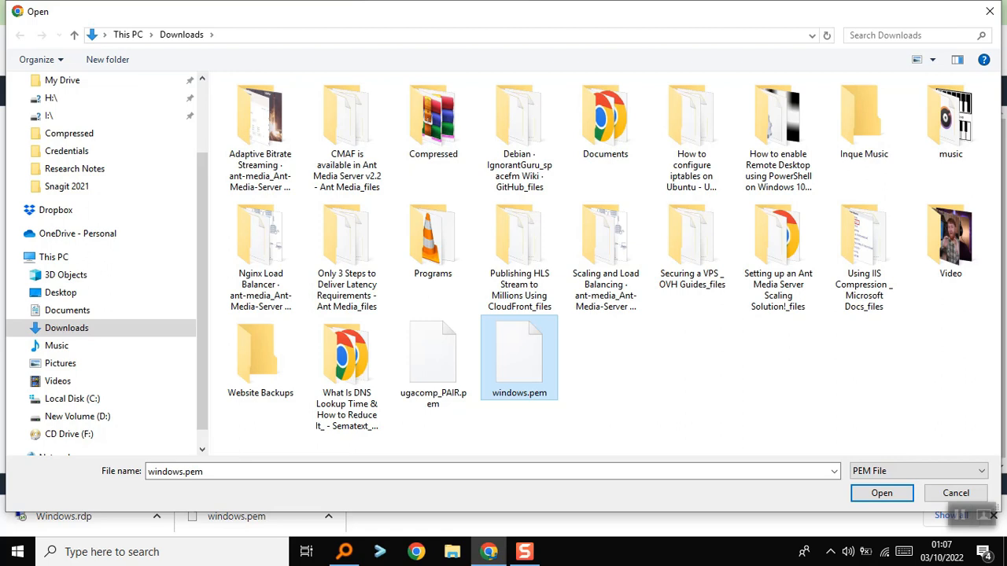
key("Return")
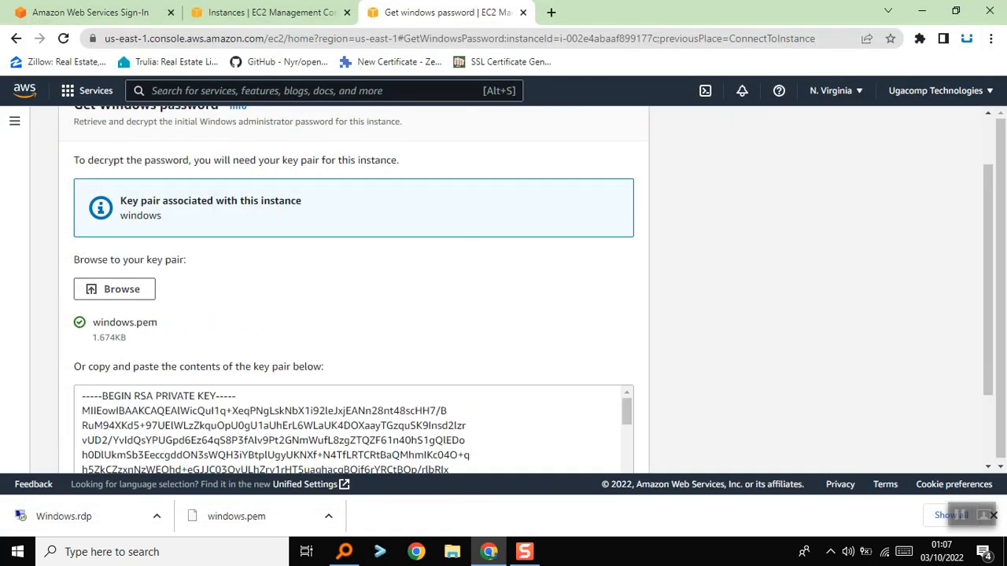
scroll(354, 291, "down", 1)
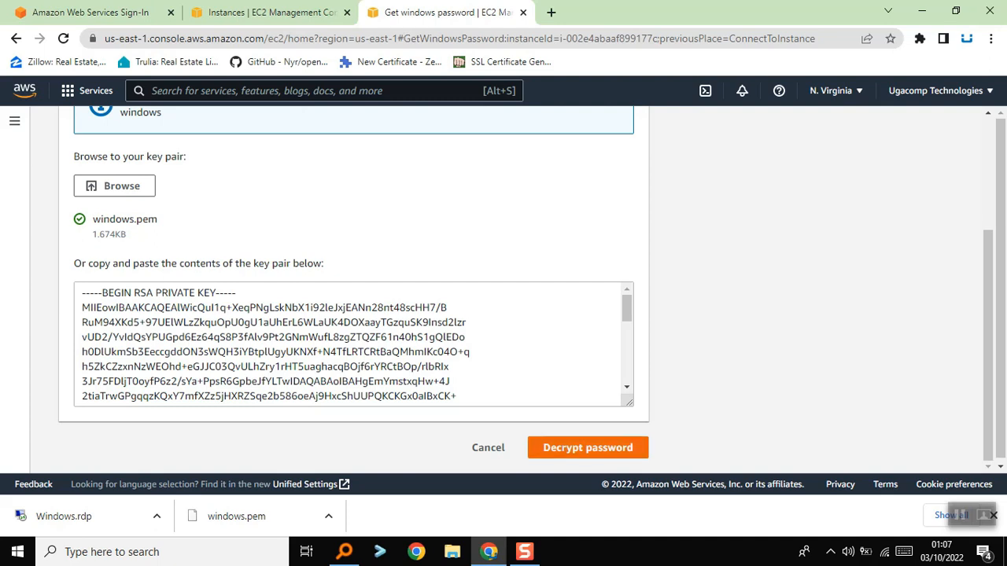
left_click(587, 448)
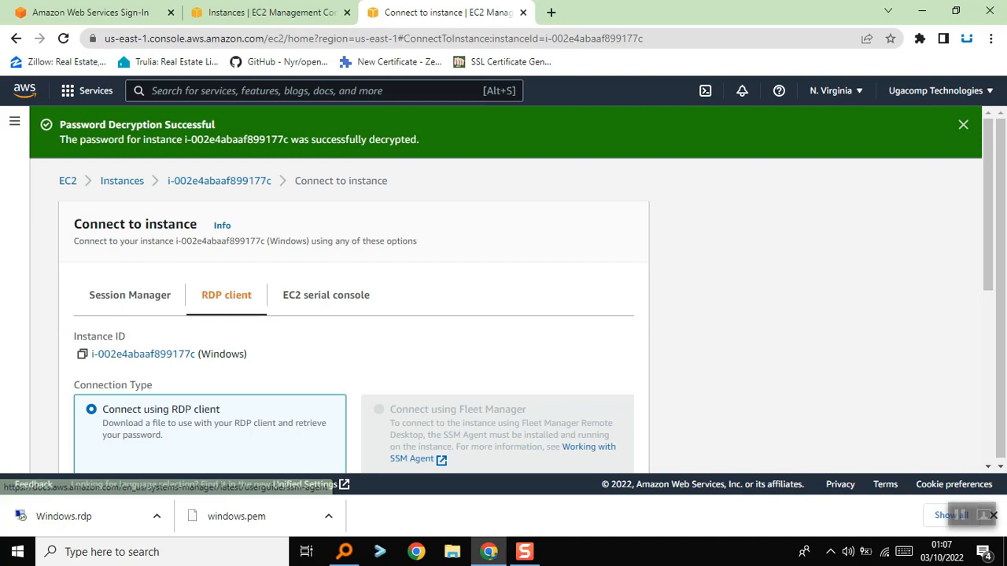
Copy the decrypted administrator password from the instance's RDP connection details
scroll(588, 447, "down", 3)
scroll(354, 291, "down", 2)
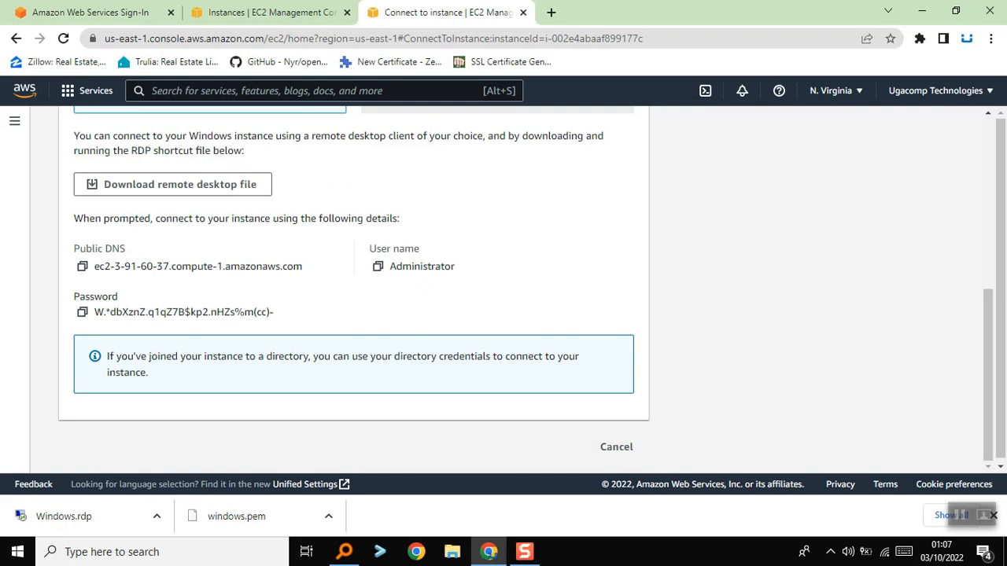
left_click_drag(275, 312, 255, 312)
left_click(256, 313)
left_click(81, 312)
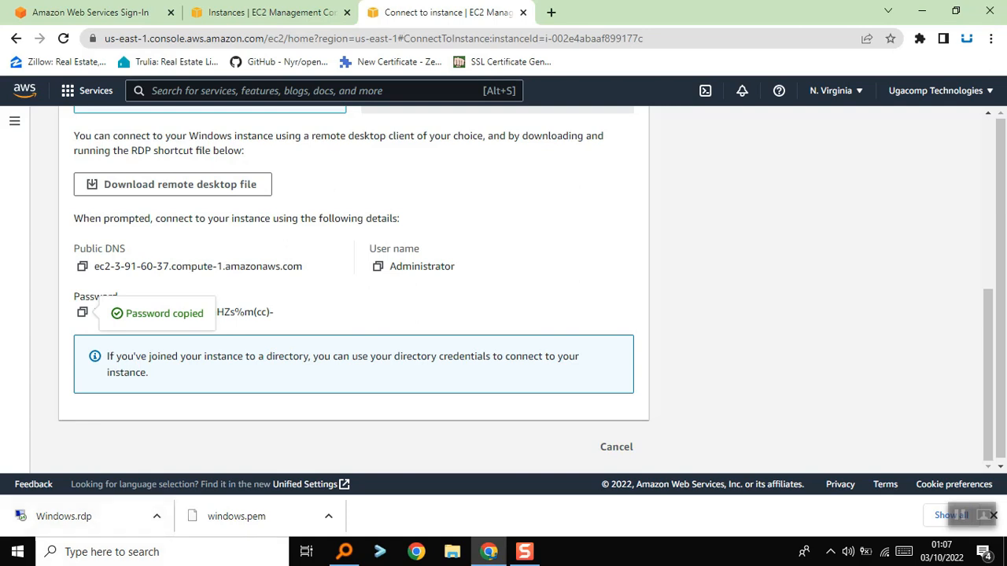
Switch to Notepad and paste the copied administrator password into a new document
left_click(112, 552)
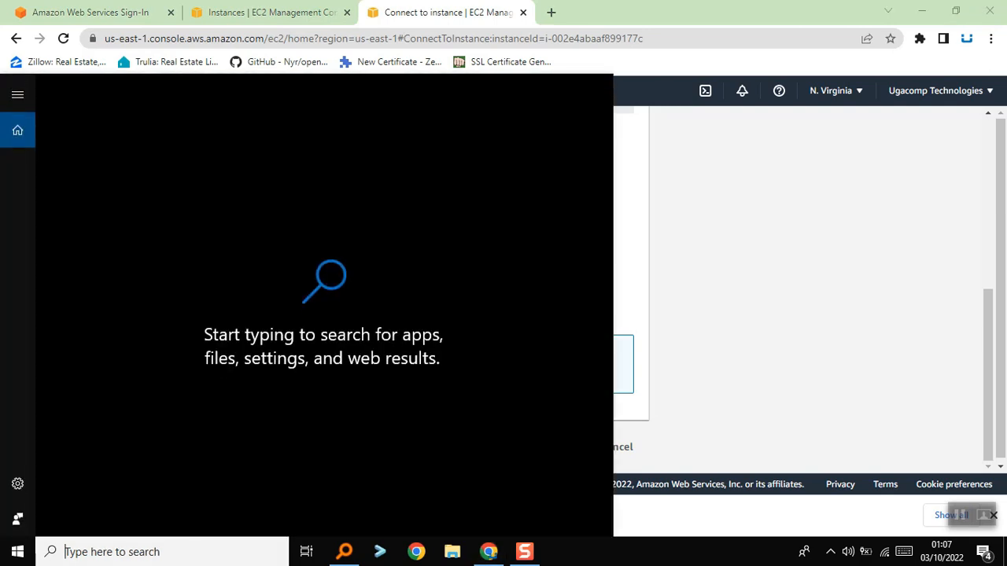
type("note")
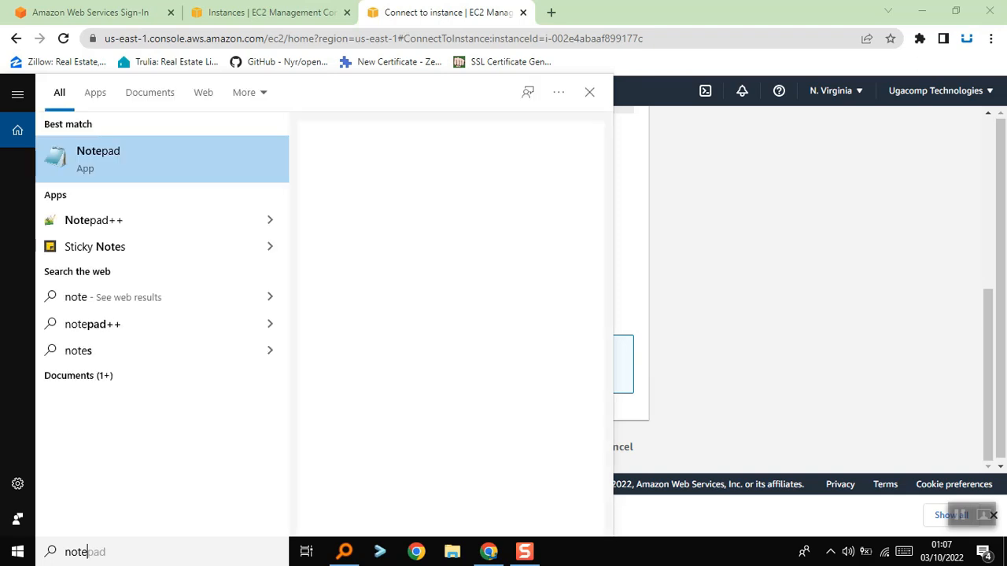
key("Return")
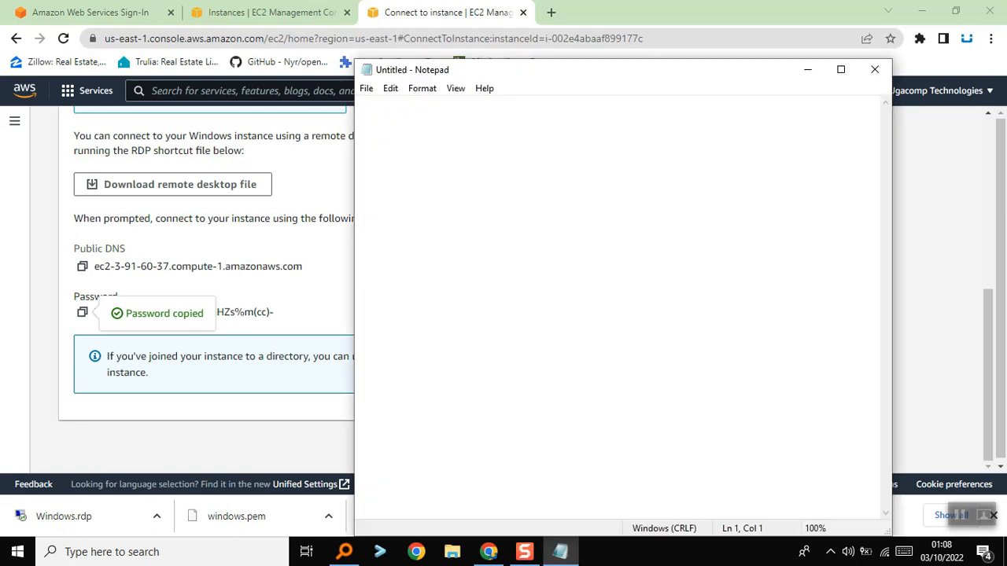
right_click(406, 119)
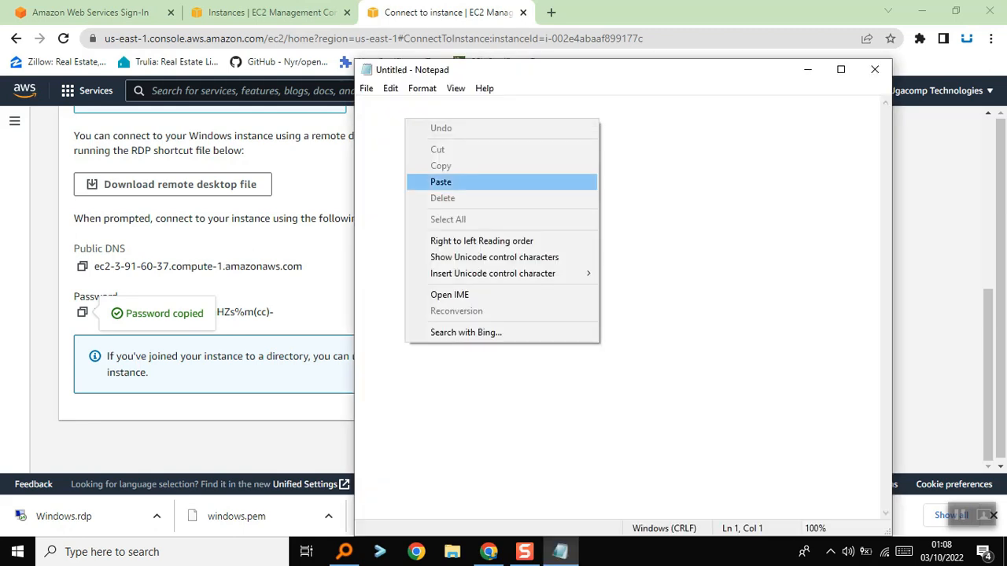
left_click(472, 182)
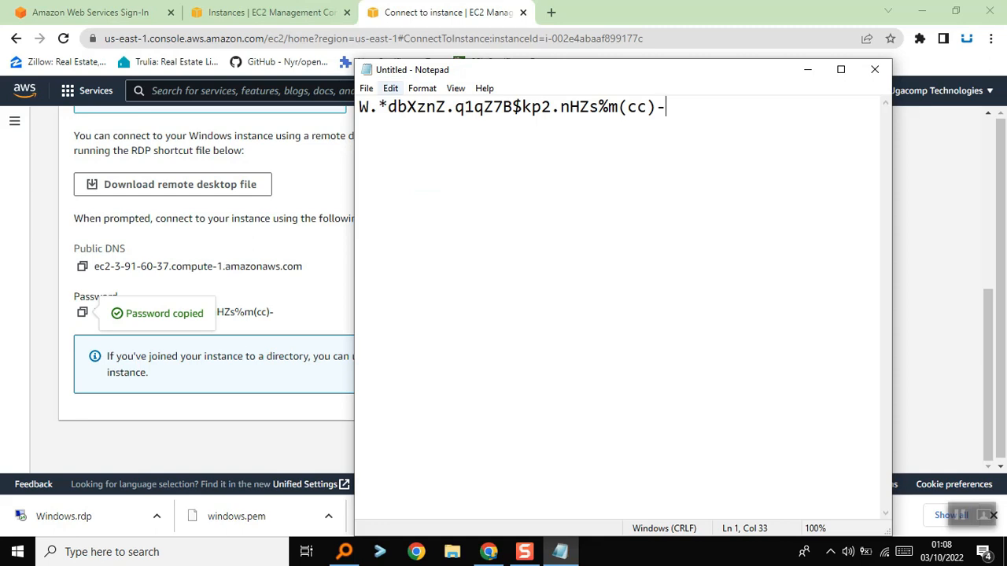
Save the Notepad document on the Desktop as a text file named pass and put its window away
left_click(366, 88)
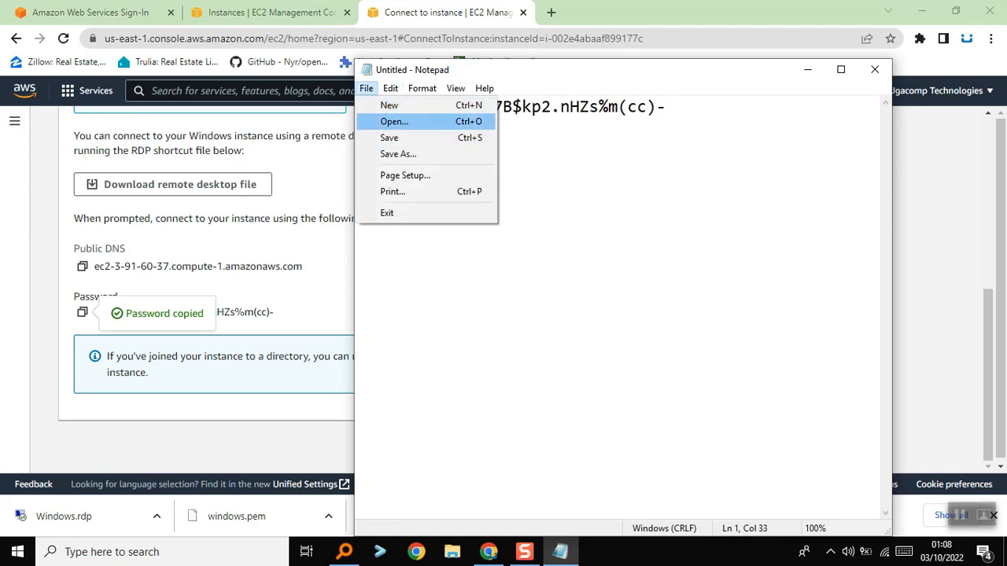
left_click(399, 154)
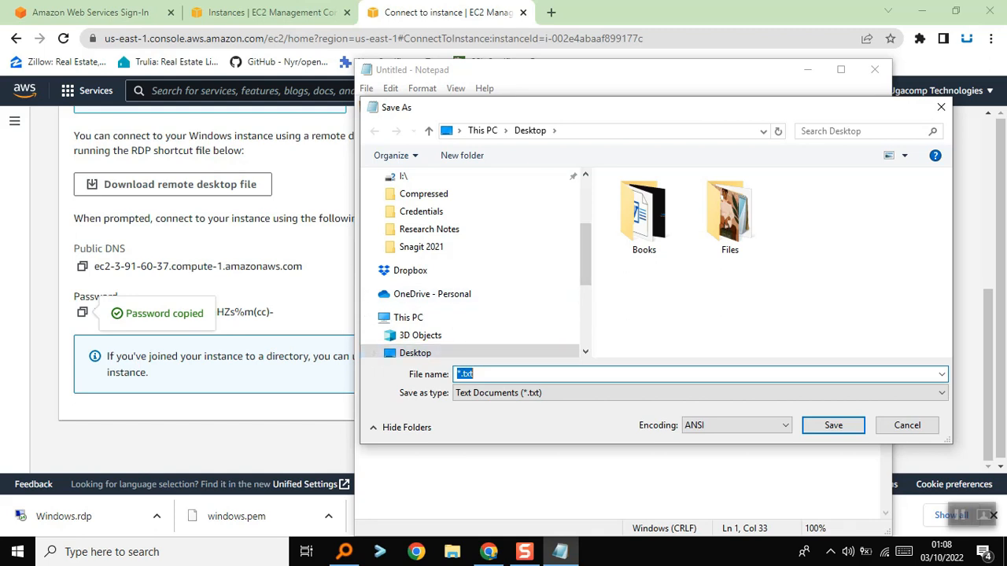
type("pass")
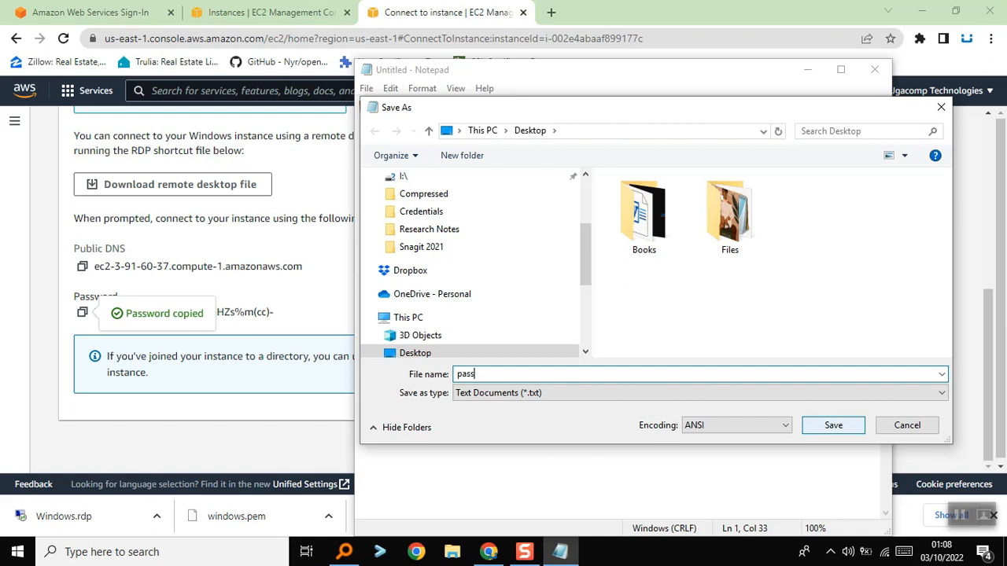
key("Return")
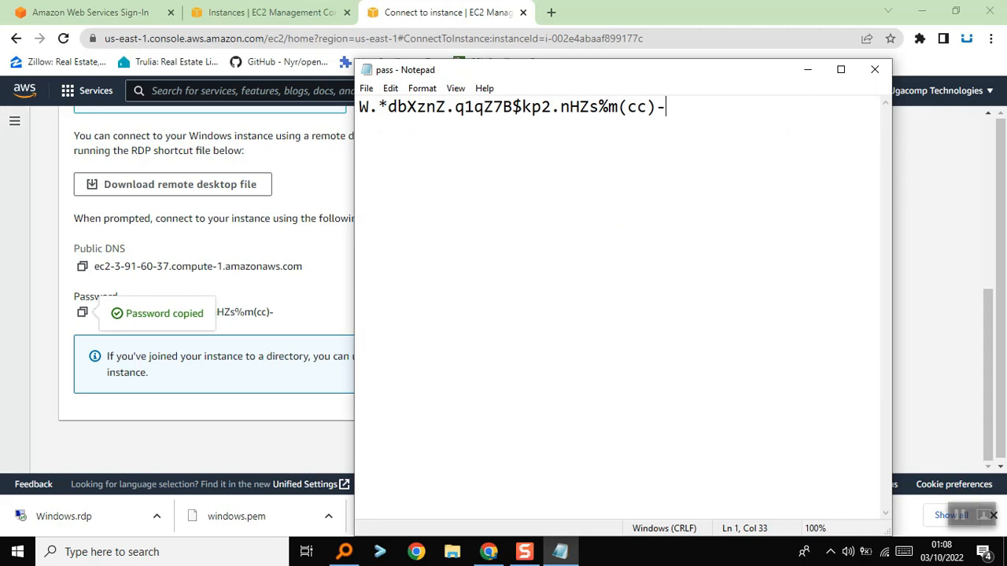
key("alt+F4")
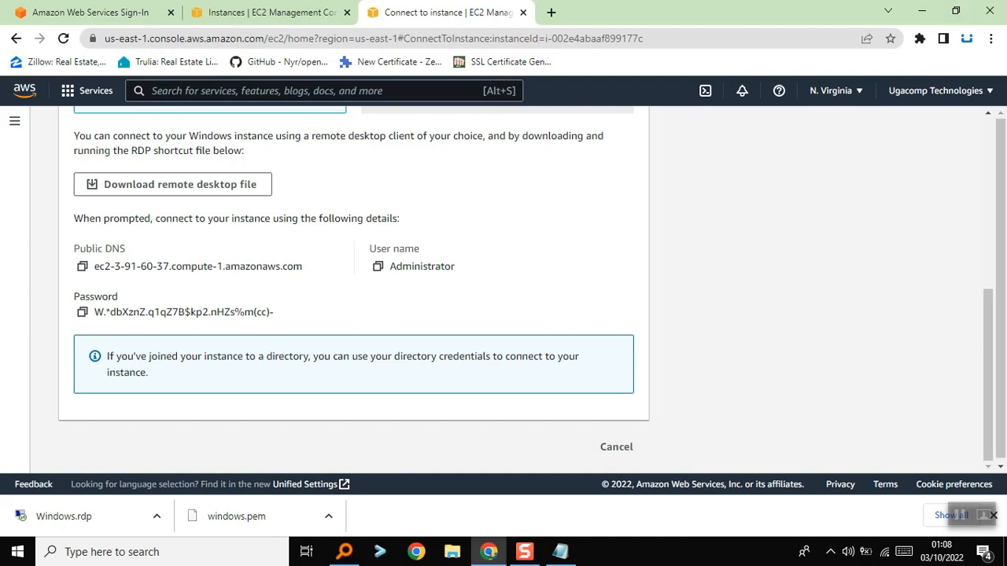
Open the downloaded Windows.rdp file and connect despite the unknown publisher, with "Don't ask me again for connections to this computer" enabled
scroll(354, 291, "up", 5)
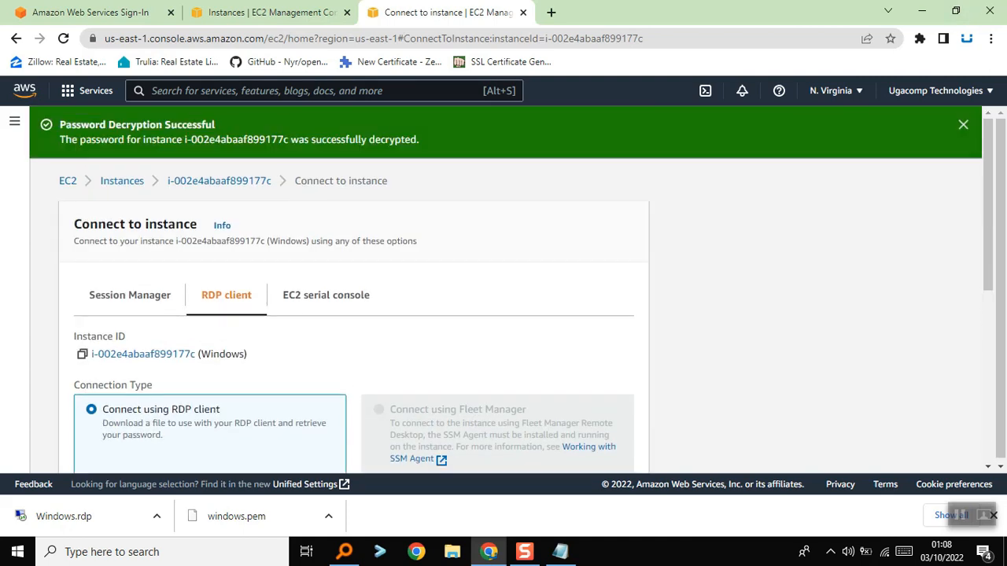
scroll(354, 291, "down", 3)
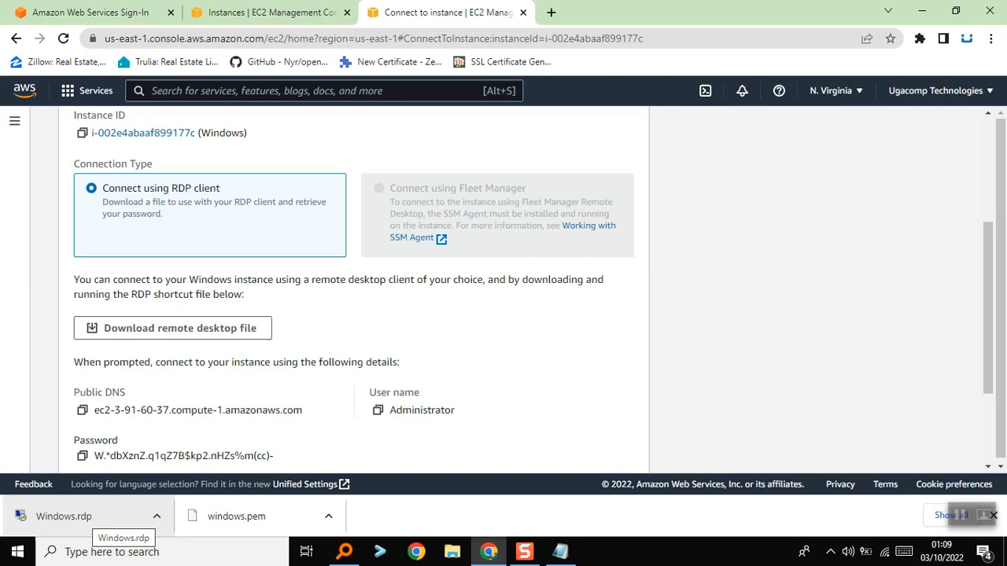
left_click(93, 517)
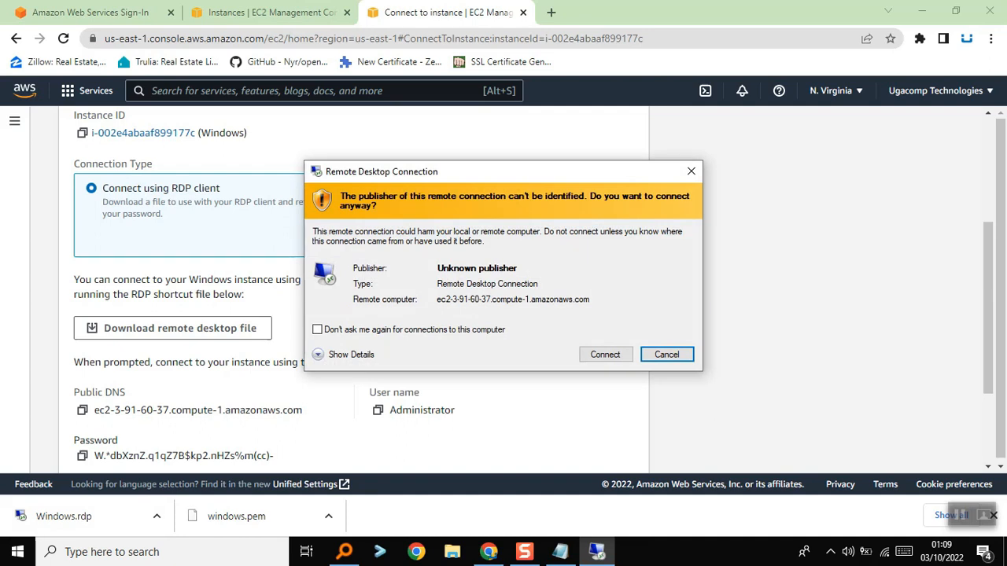
left_click(317, 329)
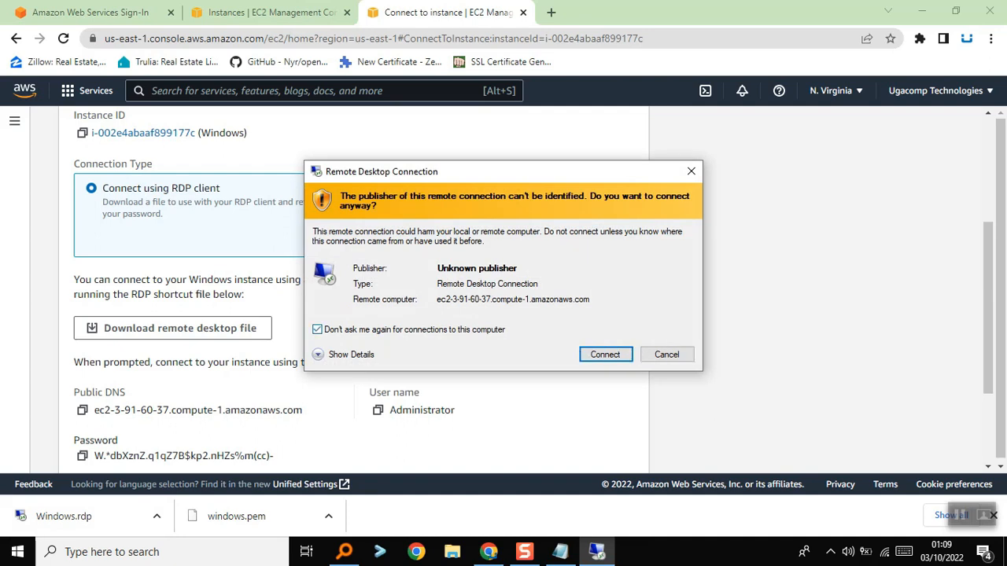
left_click(605, 354)
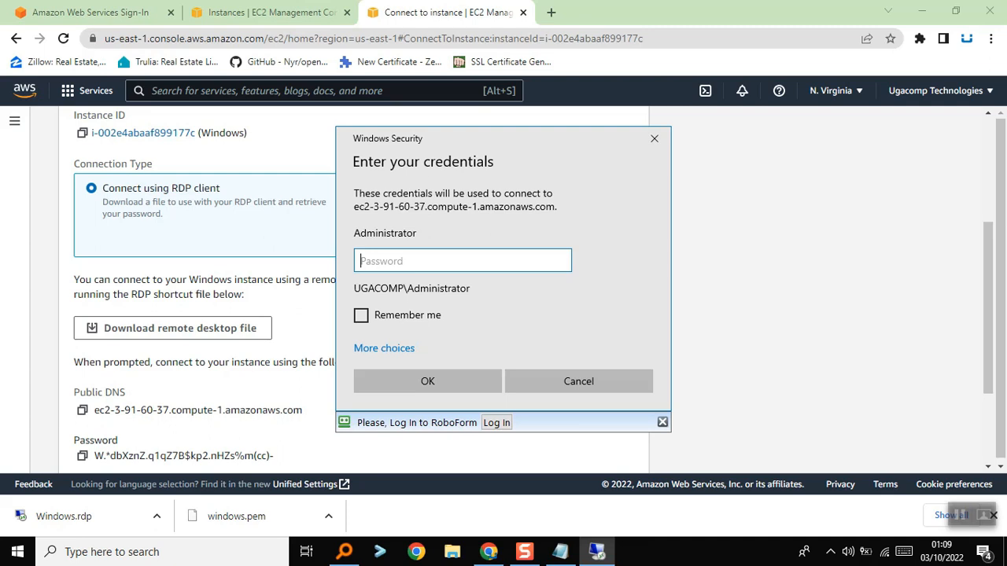
Bring up the saved pass note, then copy the administrator password again from the instance's connection details in the AWS console
left_click(560, 552)
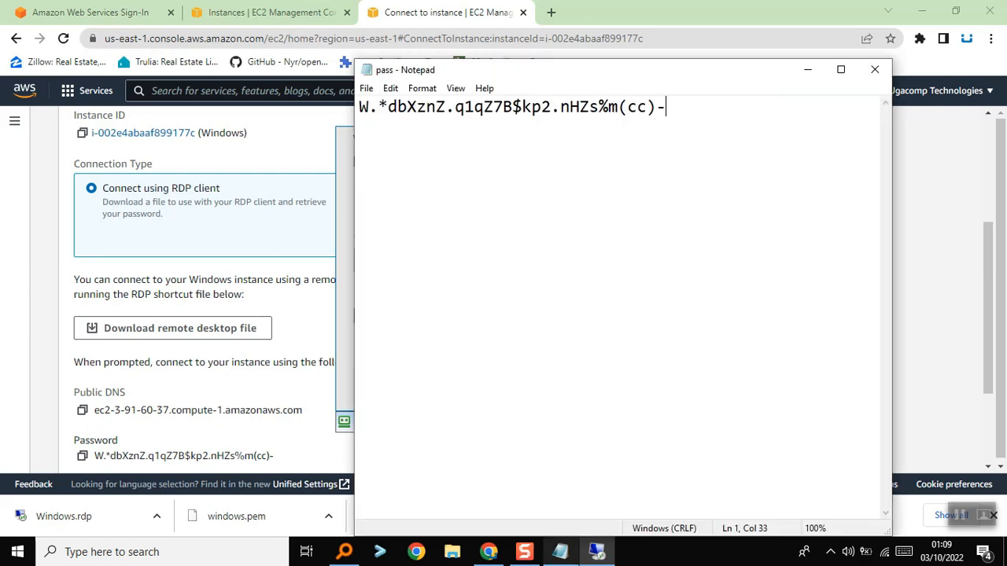
left_click(513, 107)
left_click_drag(676, 107, 359, 108)
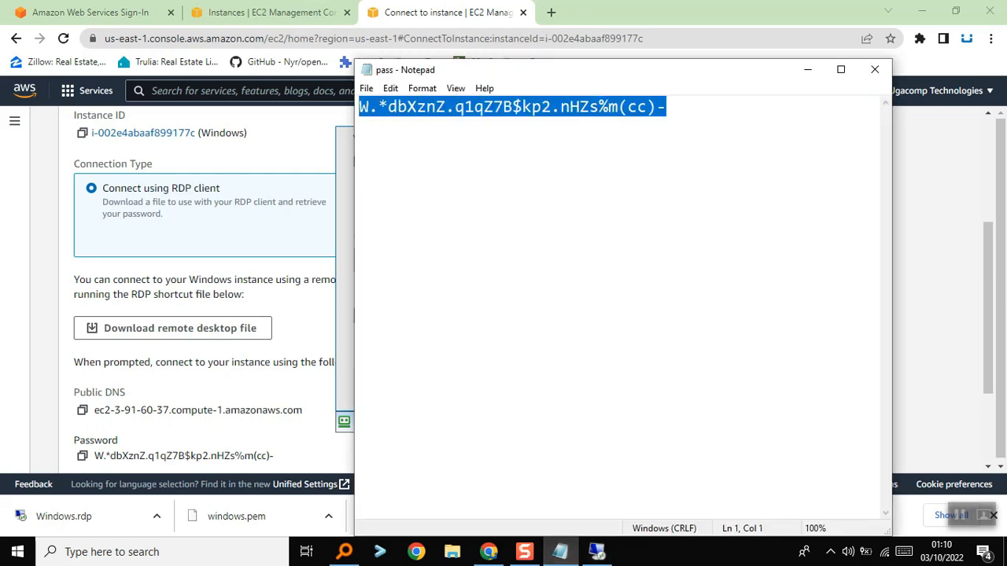
scroll(205, 315, "down", 2)
left_click(82, 312)
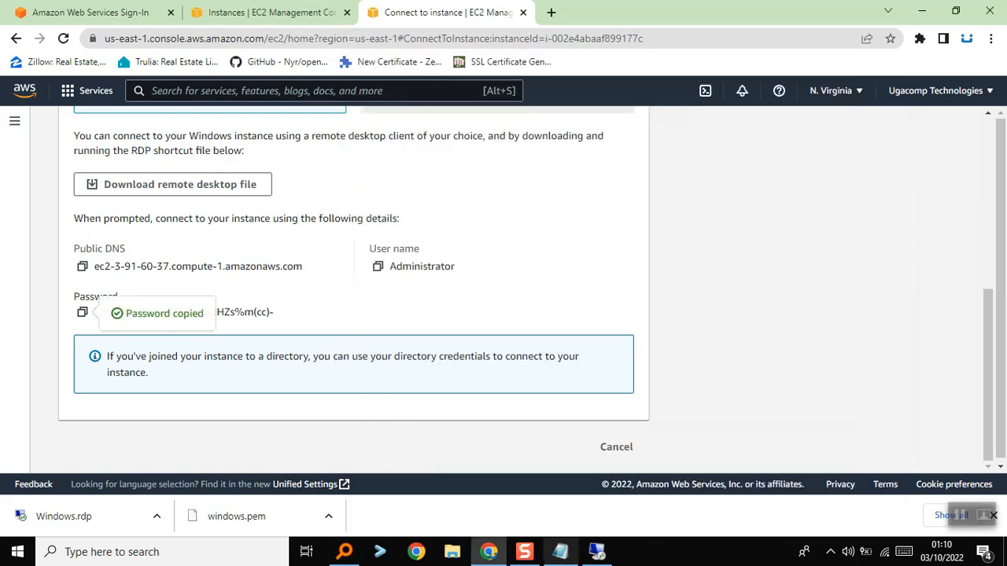
Paste the administrator password into the Remote Desktop credentials prompt, enable Remember me, and submit the credentials
left_click(597, 552)
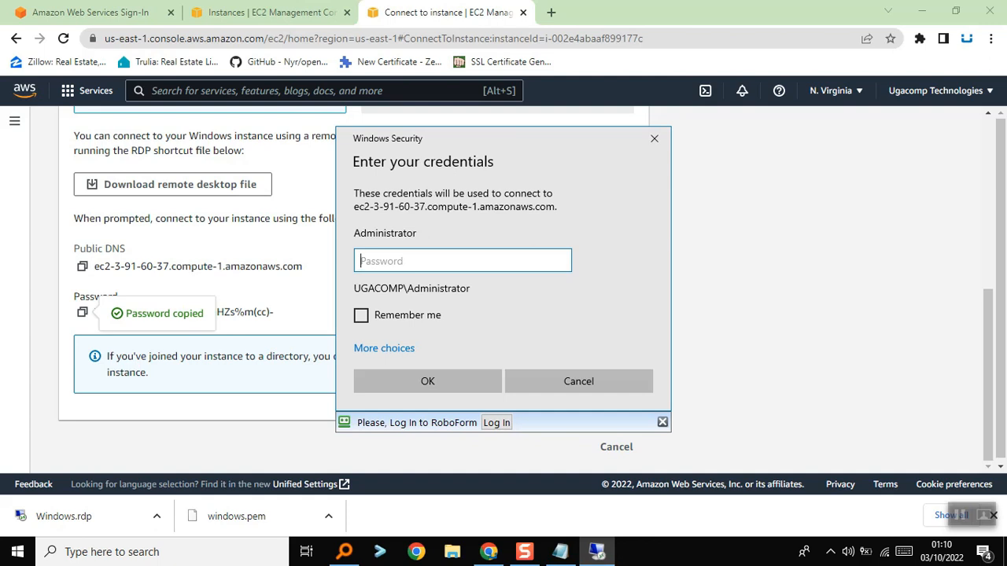
key("ctrl+v")
left_click(361, 316)
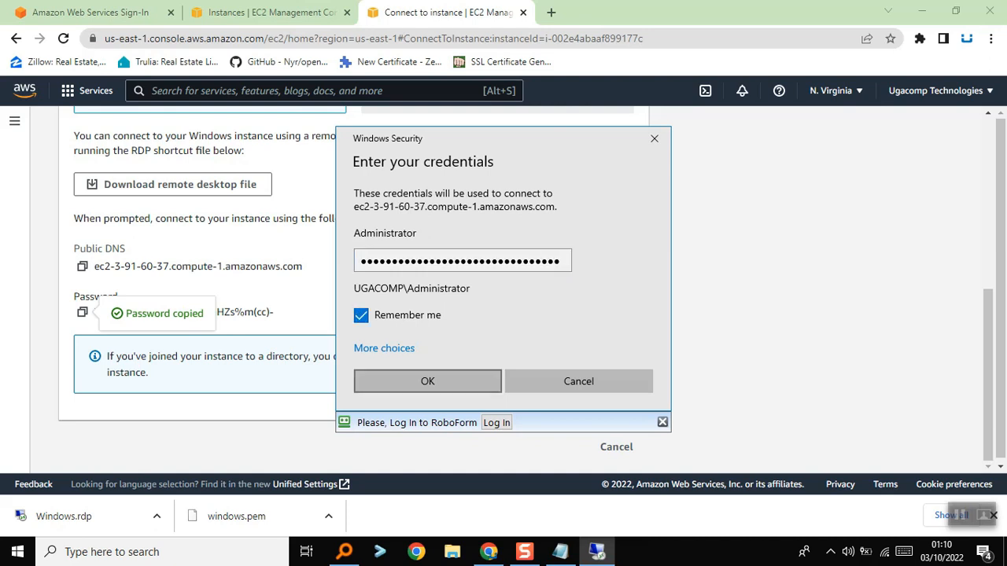
left_click(428, 381)
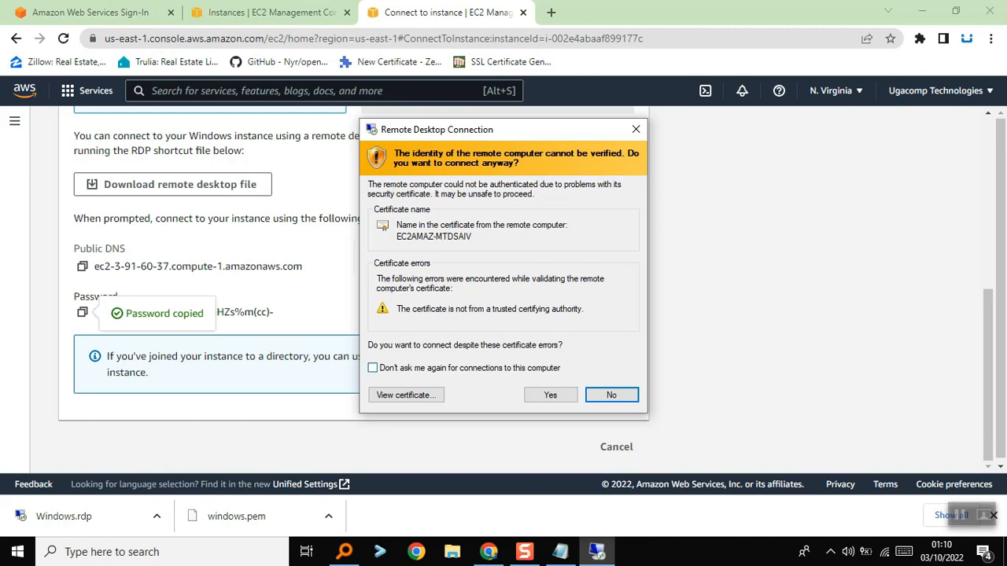
Accept the unverified certificate with "Don't ask me again" enabled, minimize the browser and close the pass note
left_click(373, 368)
left_click(550, 395)
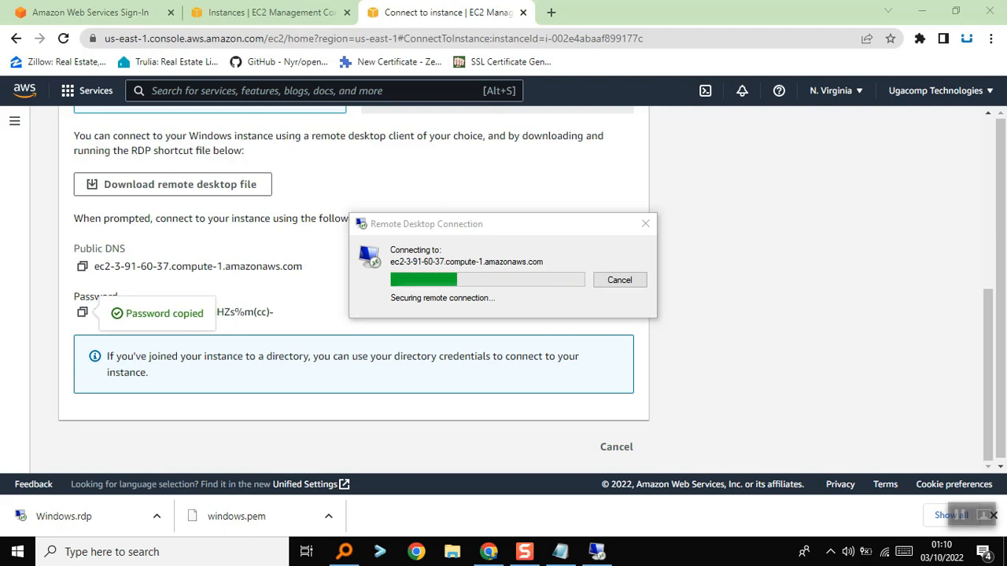
left_click(922, 11)
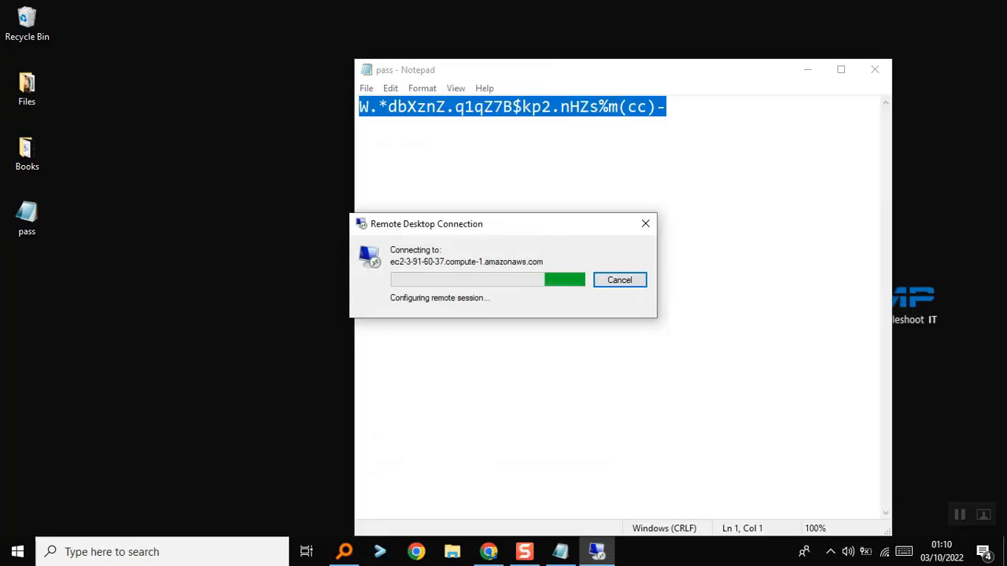
left_click(874, 69)
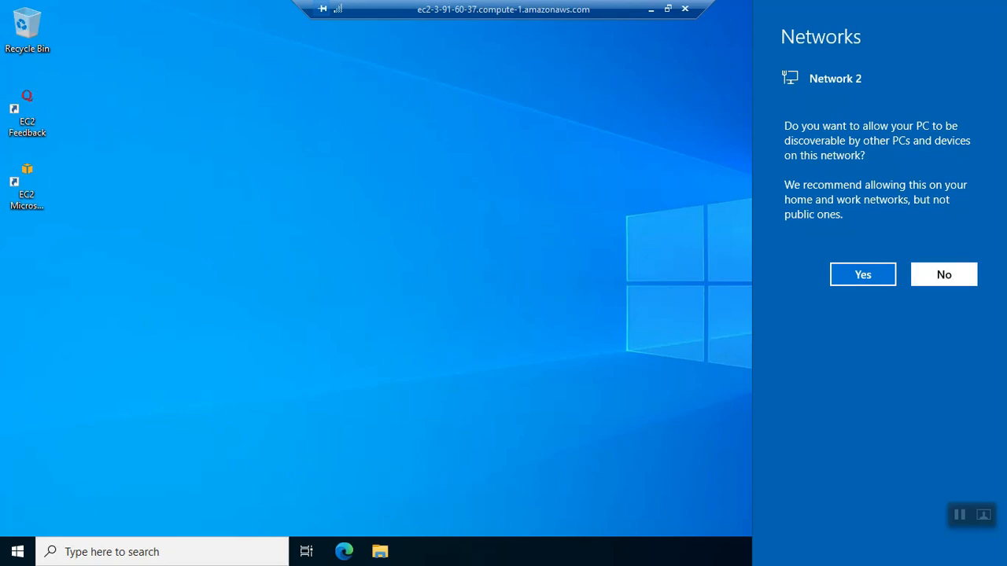
Decline network discovery for Network 2 on the remote desktop and open Microsoft Edge there
left_click(944, 275)
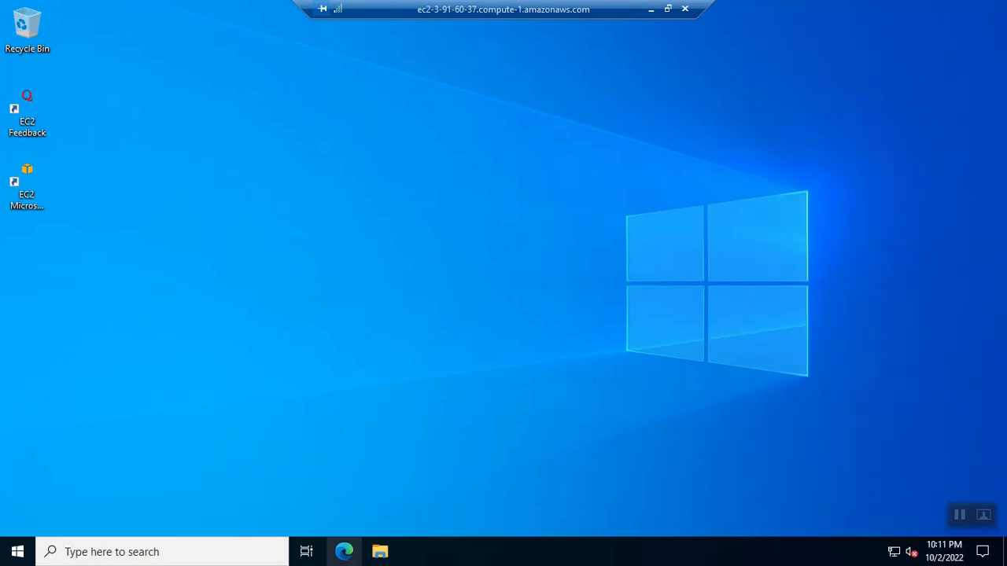
left_click(344, 551)
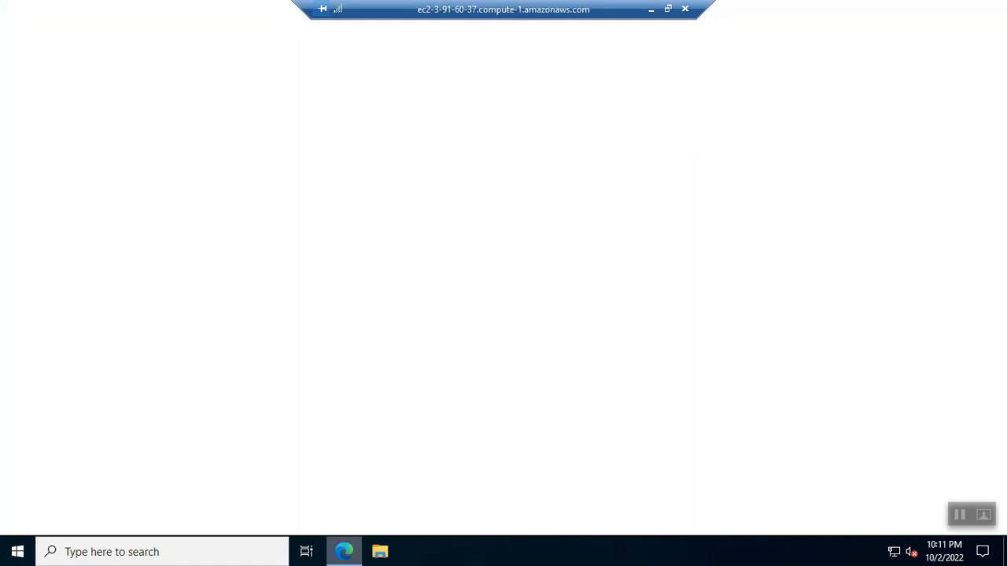